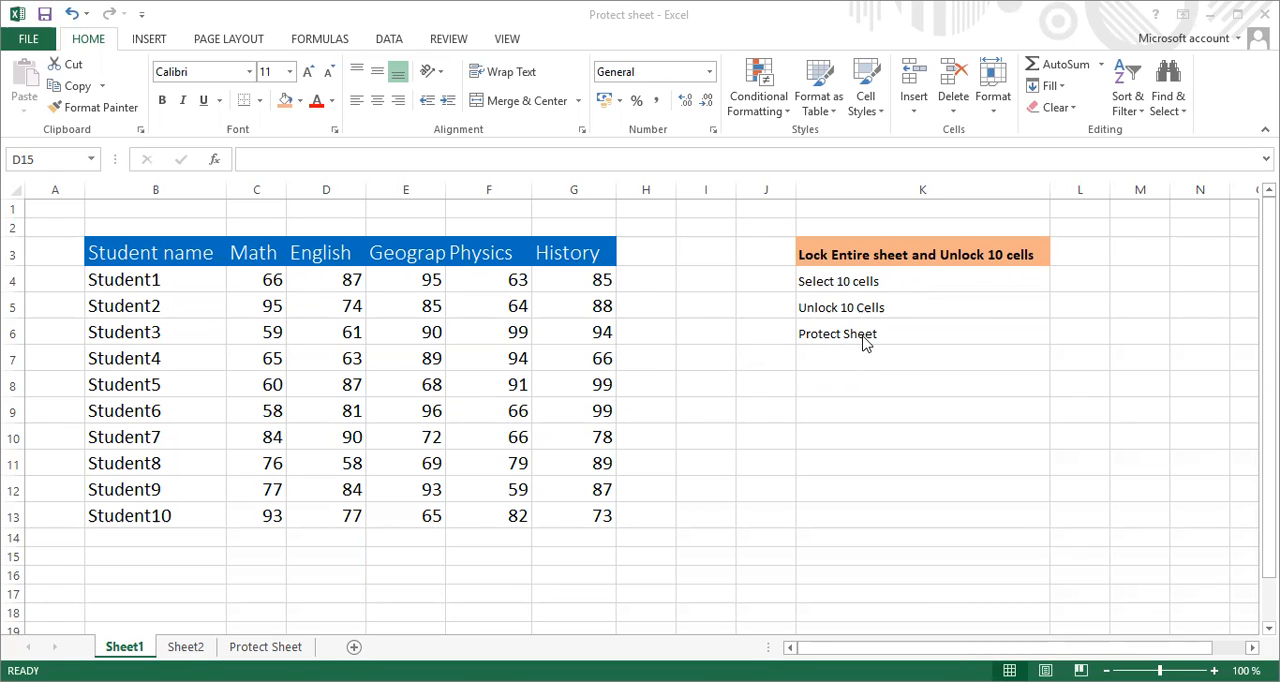
Check the Locked protection setting of empty cell I8 in its cell format
left_click(695, 387)
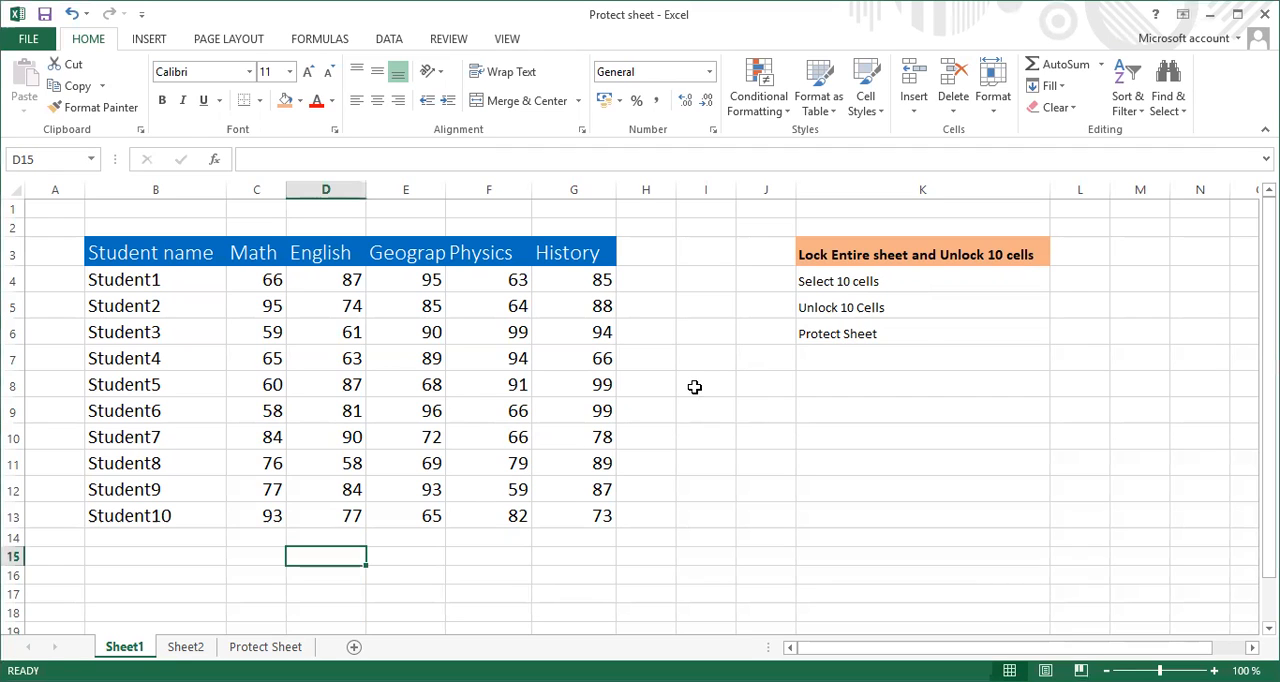
left_click(695, 387)
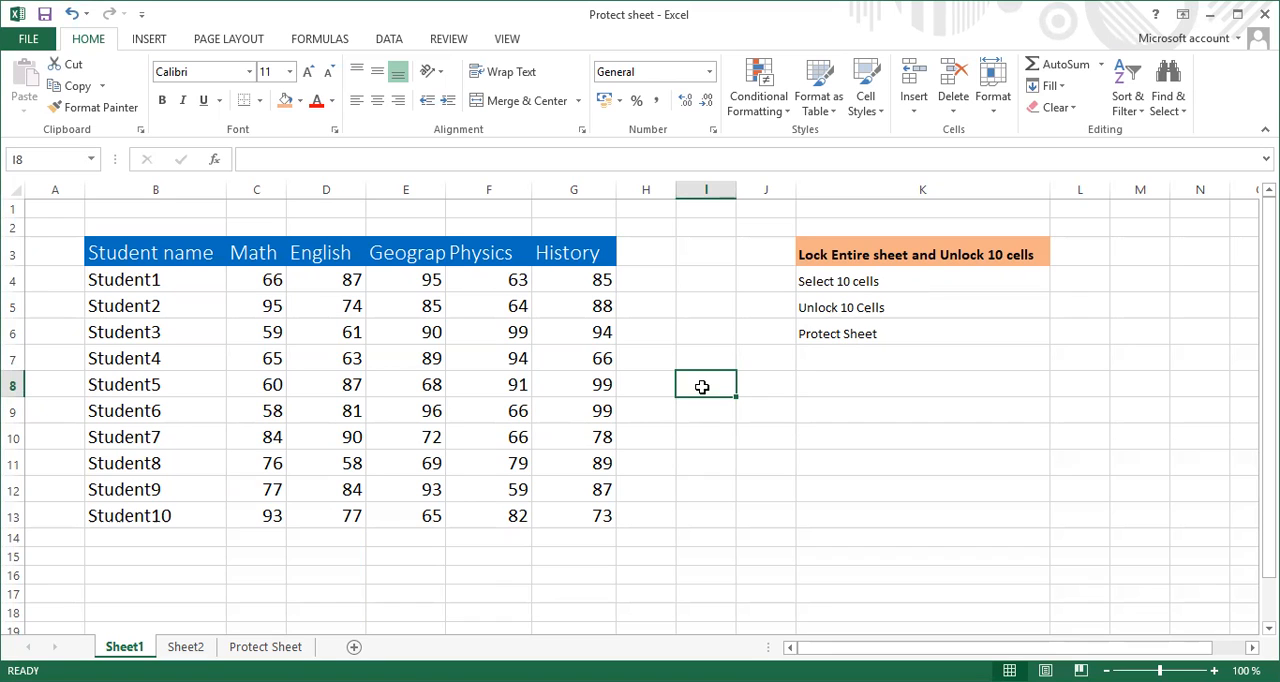
right_click(705, 390)
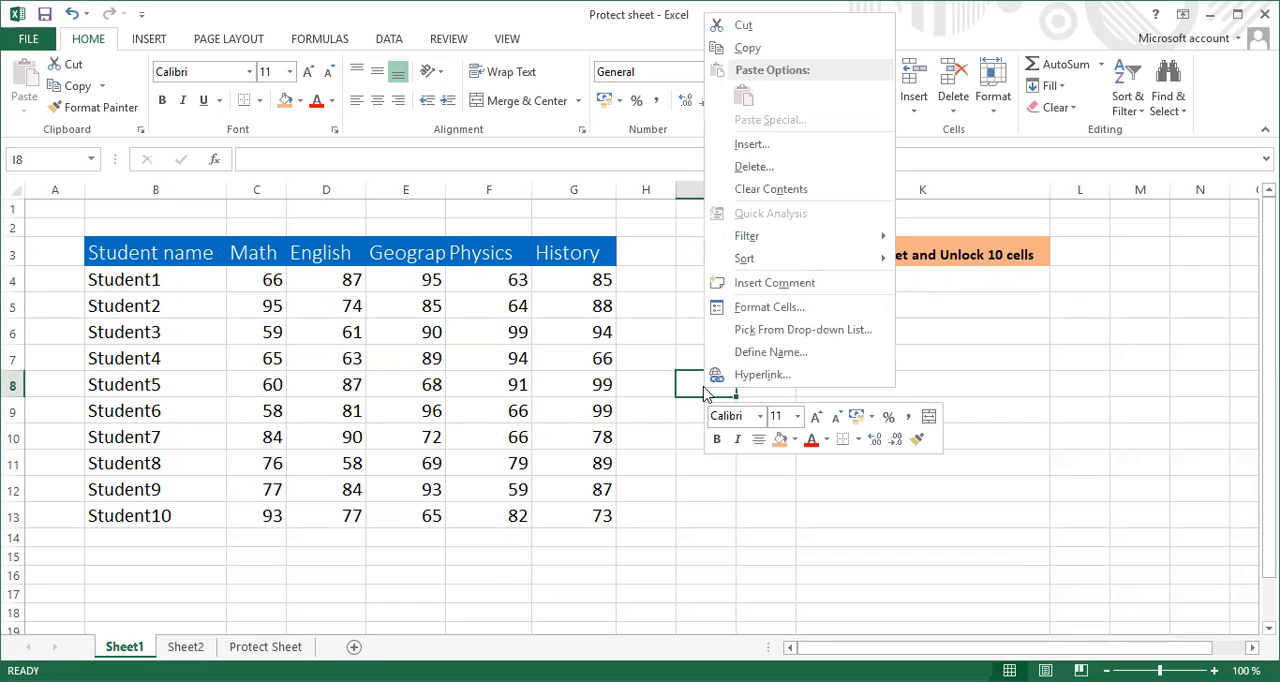
left_click(755, 313)
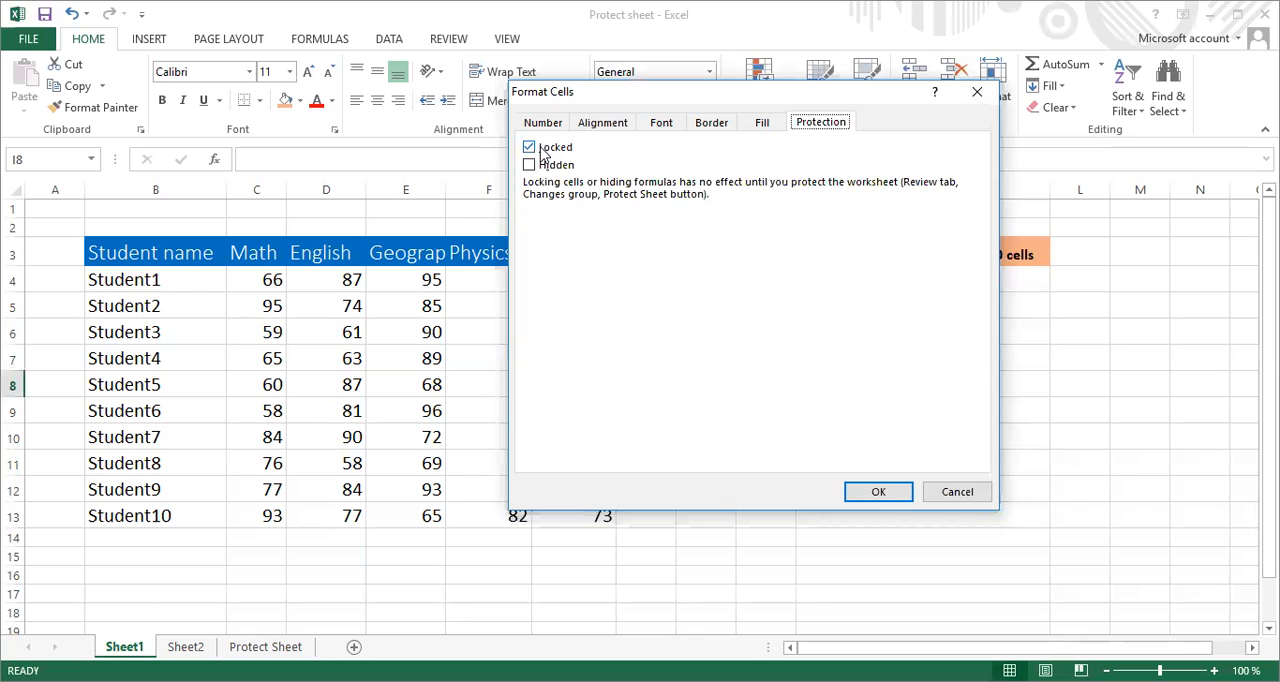
left_click(880, 492)
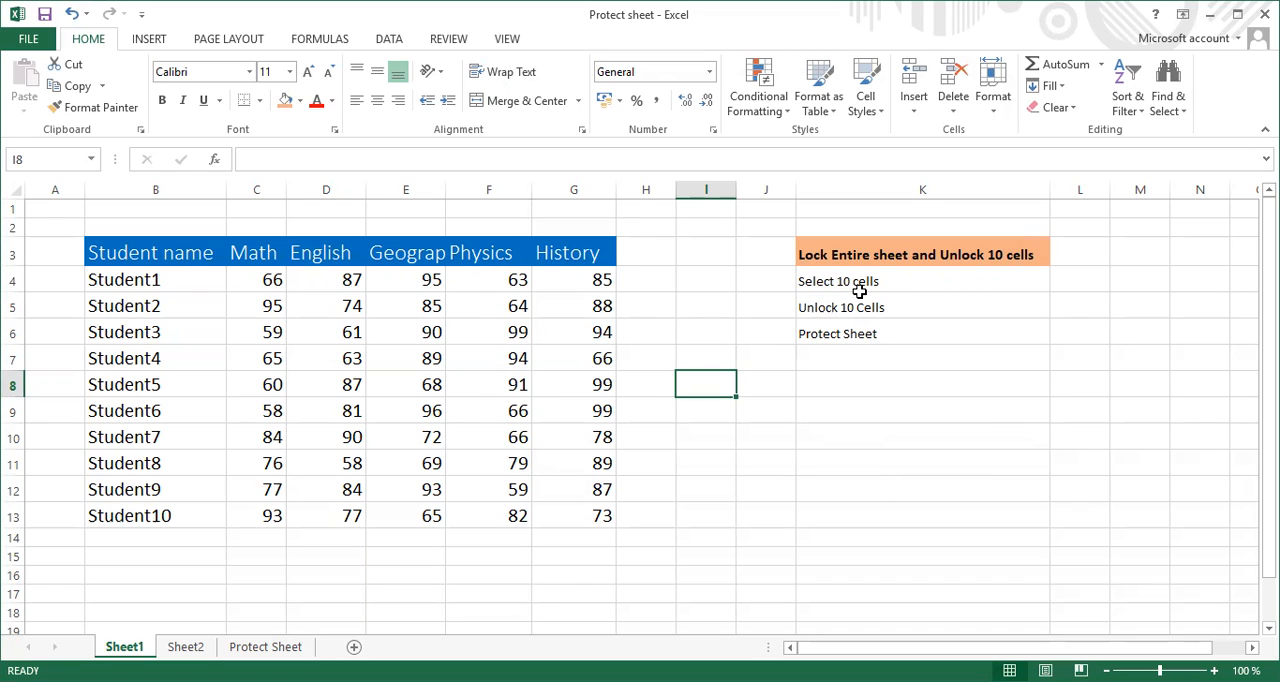
Unlock the ten student name cells B4:B13 by turning off the Locked option in their cell protection format
left_click(162, 282)
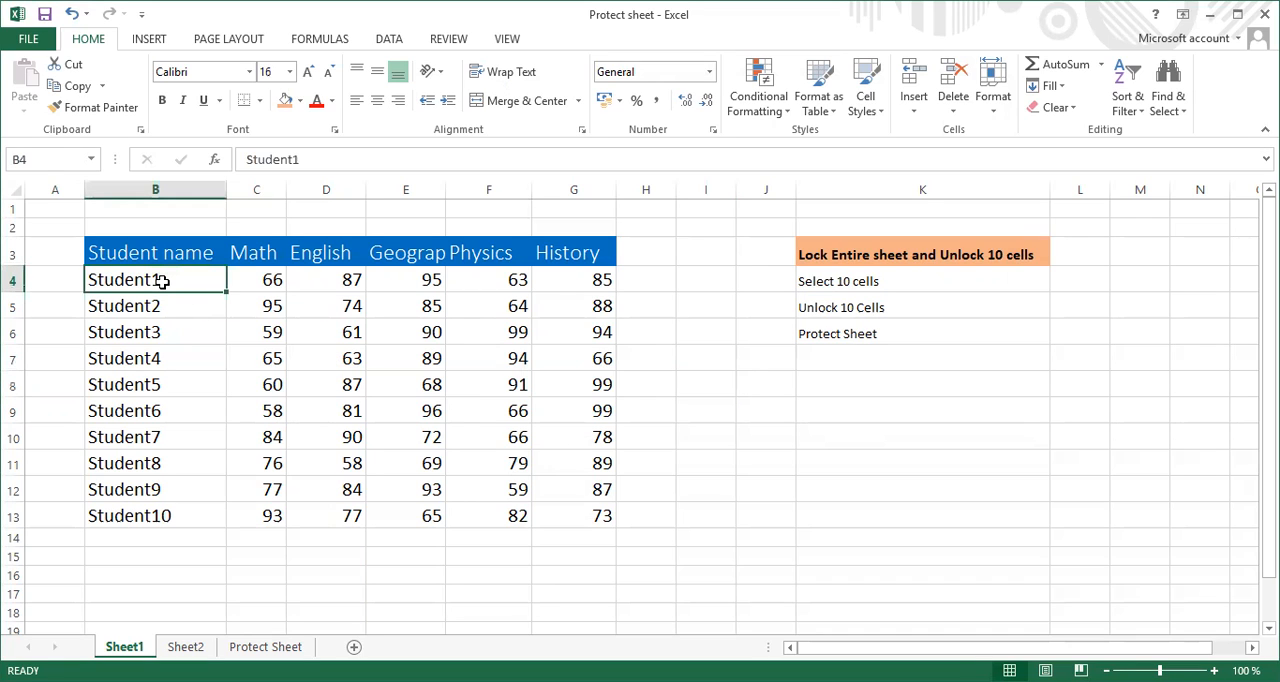
key("shift+Down")
key("shift+Down")
key("shift+Down")
key("shift+Down")
key("shift+Down")
key("shift+Down")
key("shift+Down")
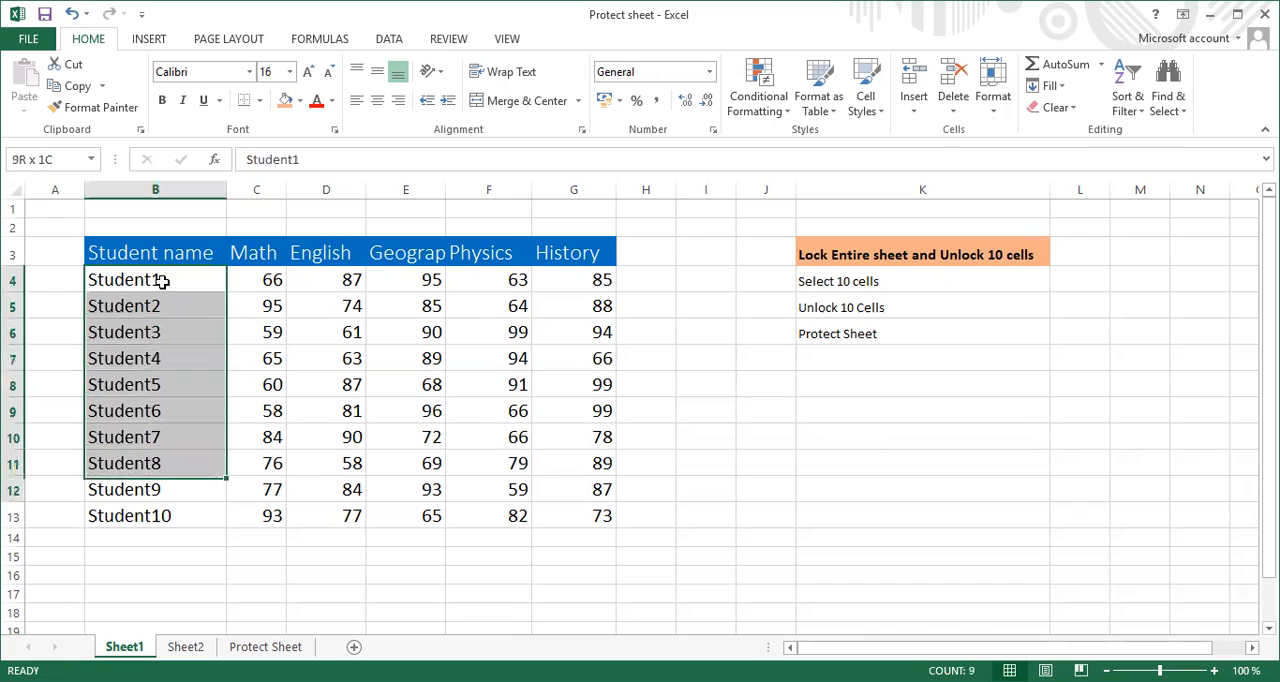
key("shift+Down")
key("shift+Down")
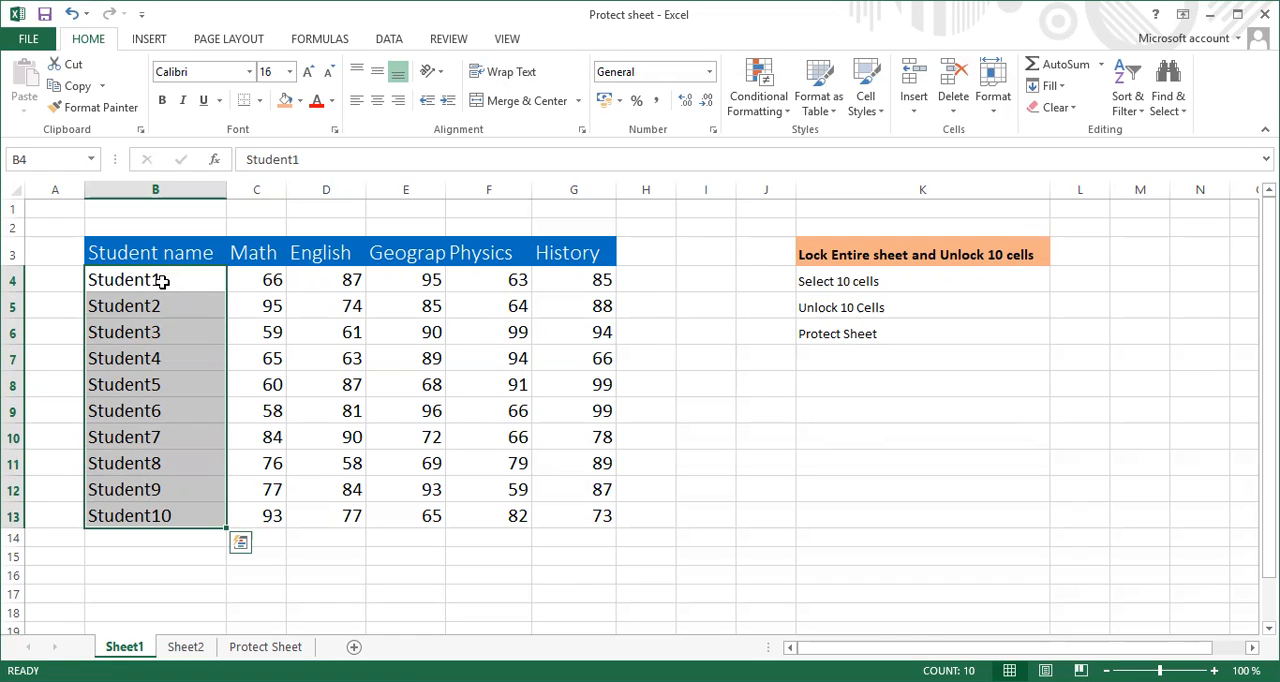
right_click(184, 393)
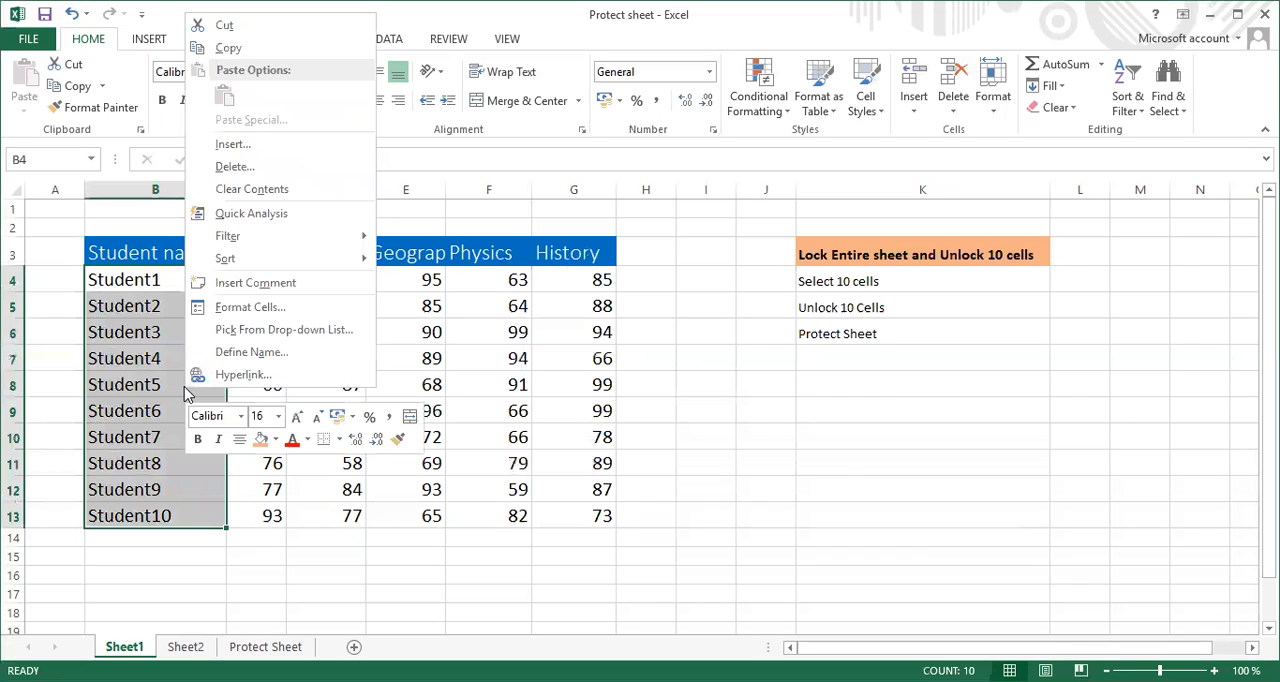
left_click(249, 308)
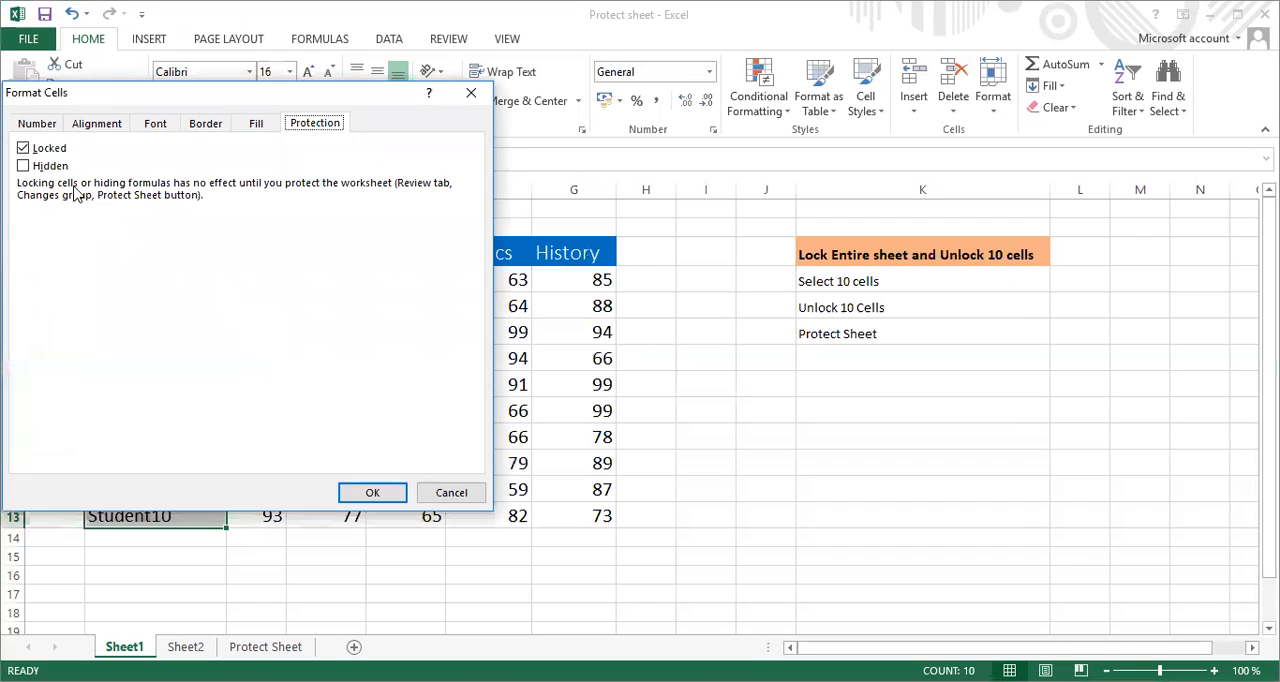
left_click(24, 148)
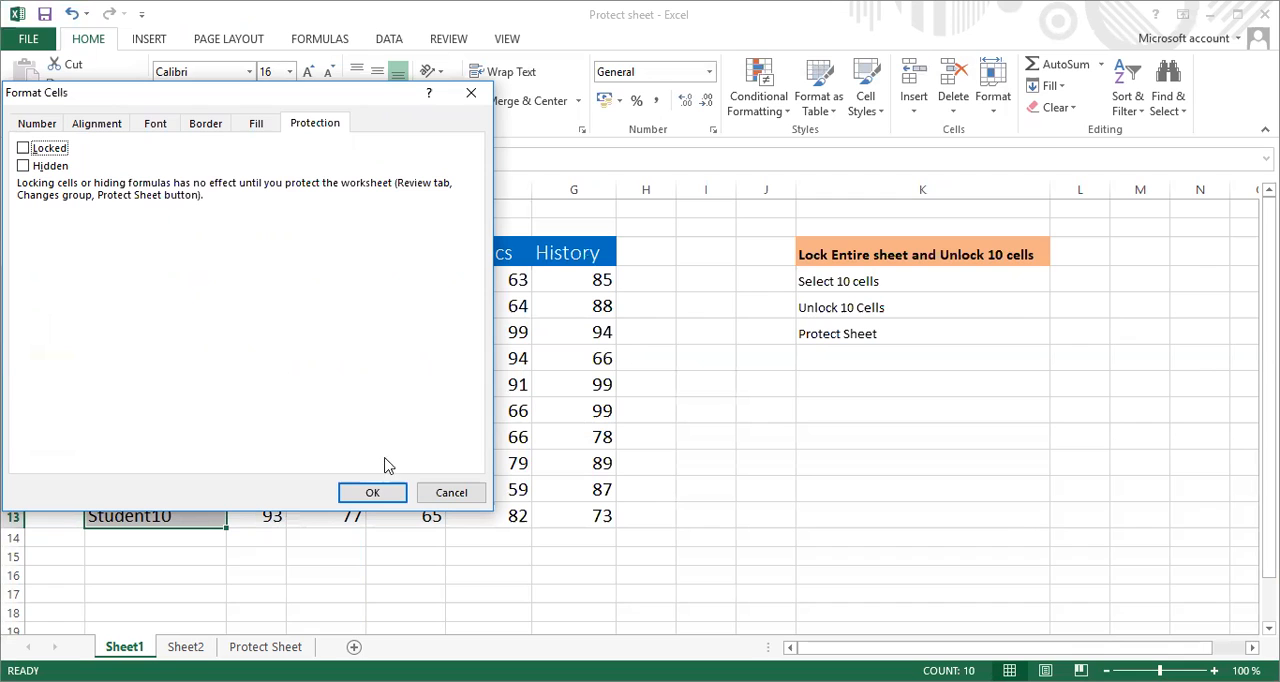
left_click(373, 491)
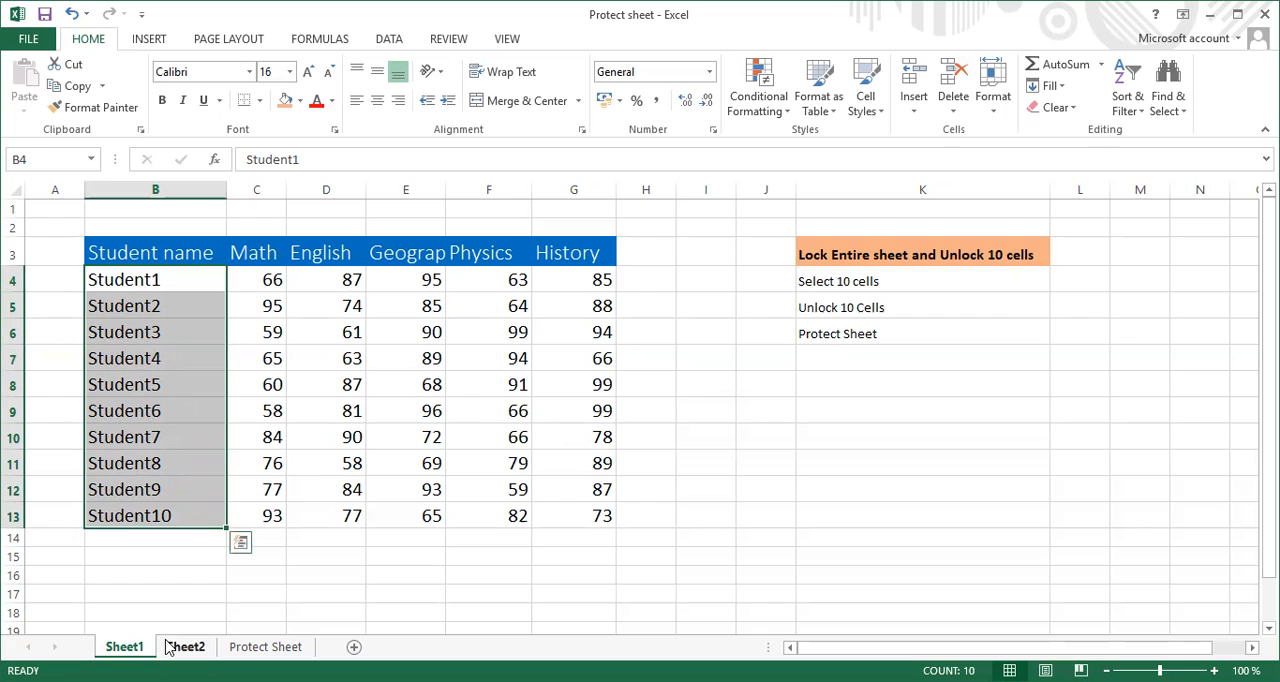
Test whether cells B11, C11, D11 and E11 in the Student8 row can be opened for editing before sheet protection
double_click(199, 470)
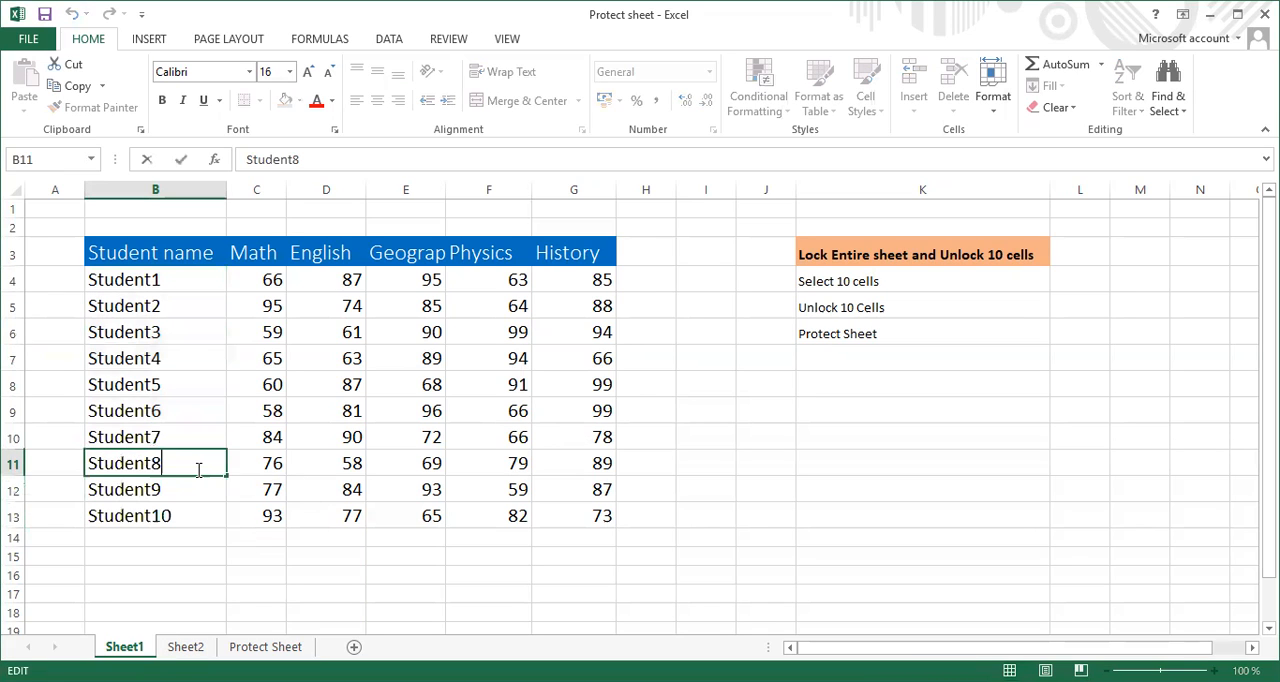
double_click(247, 468)
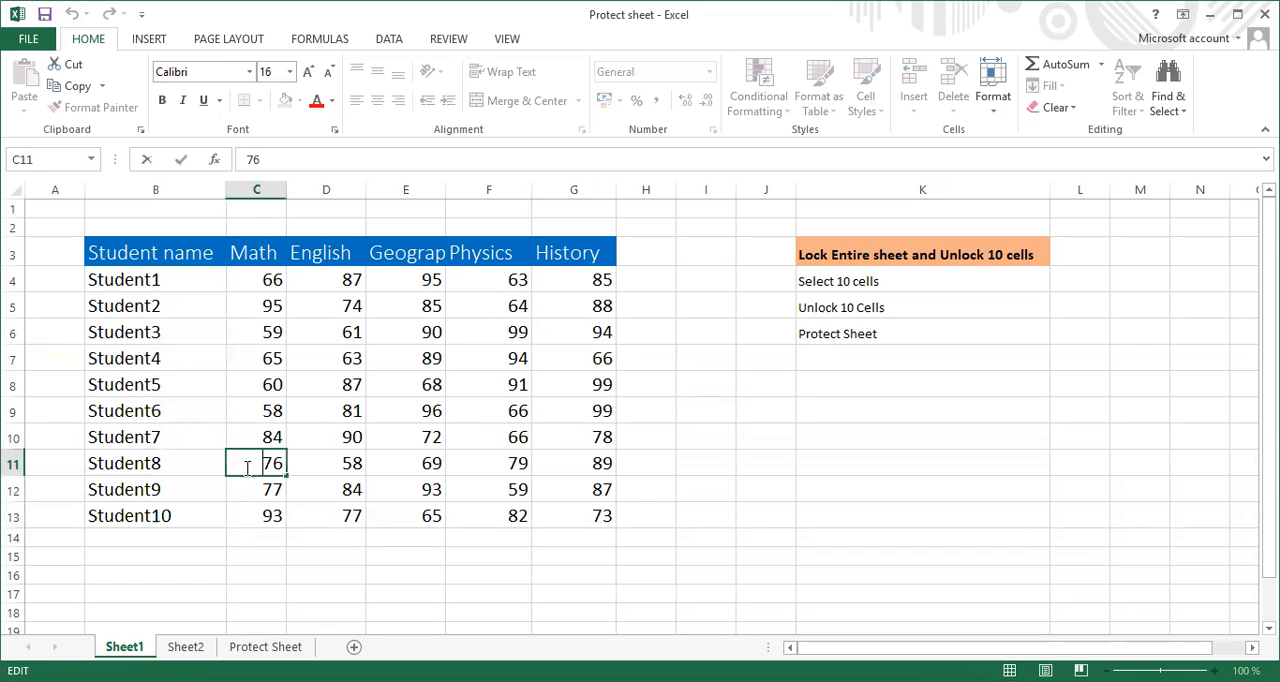
double_click(343, 462)
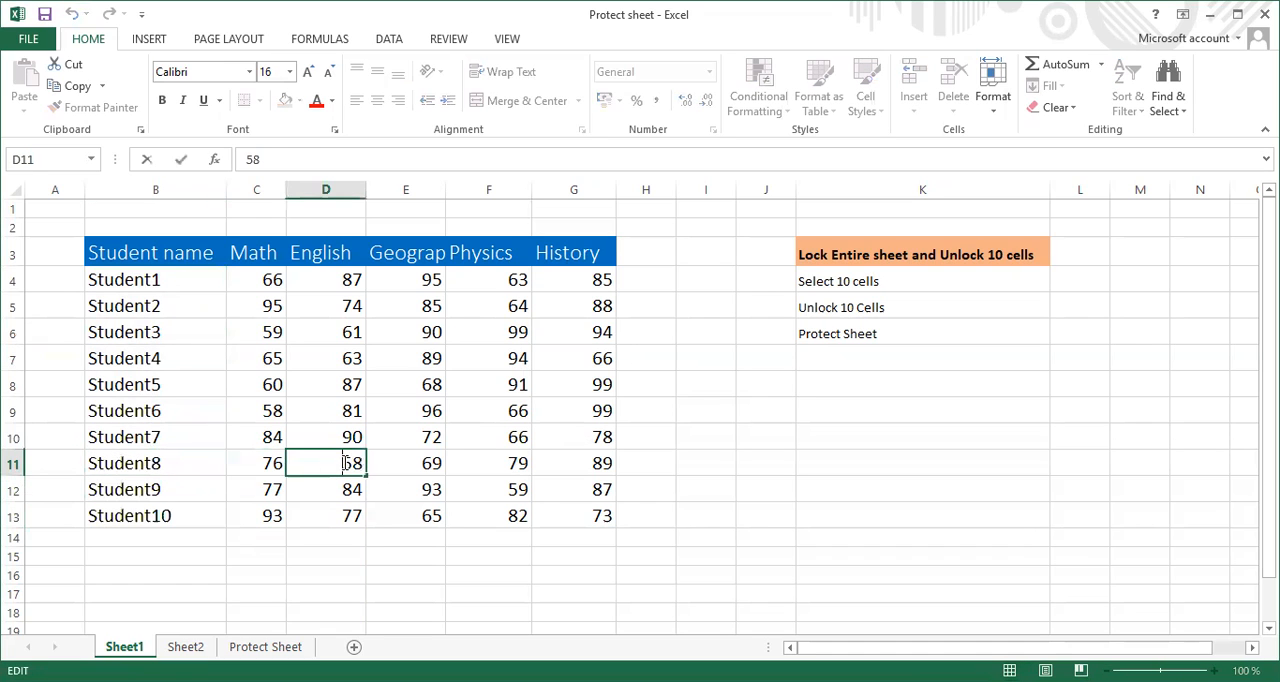
double_click(423, 463)
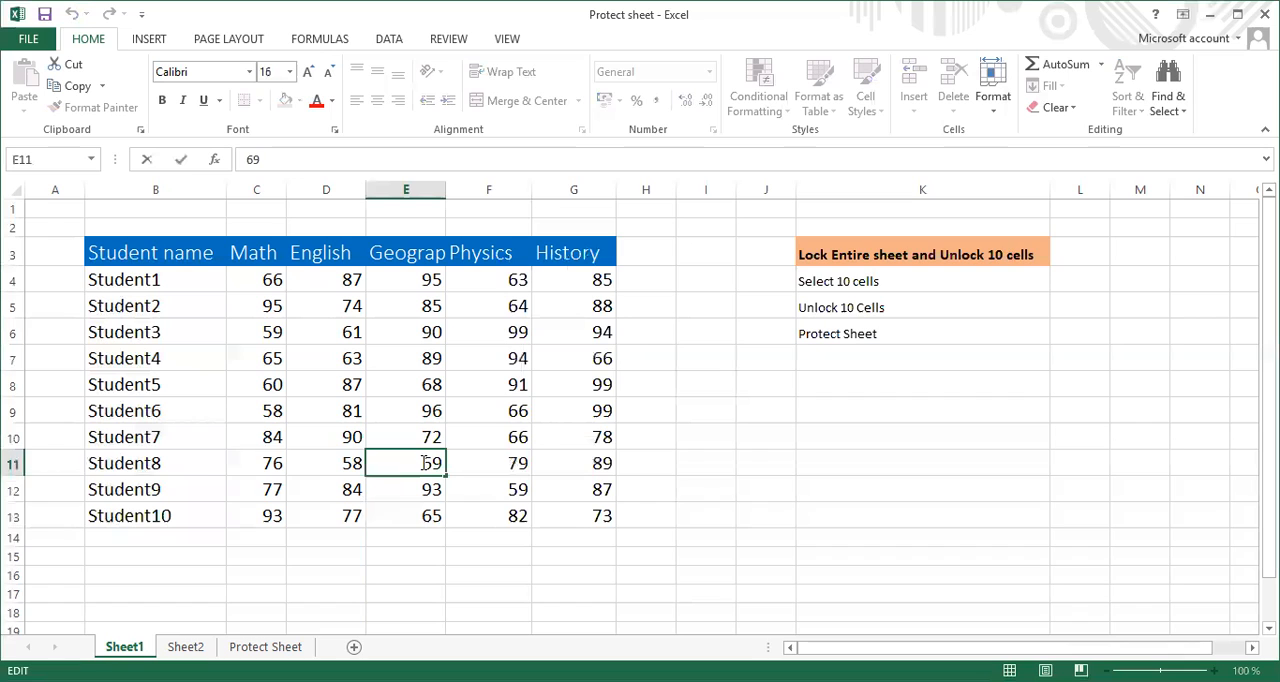
double_click(188, 463)
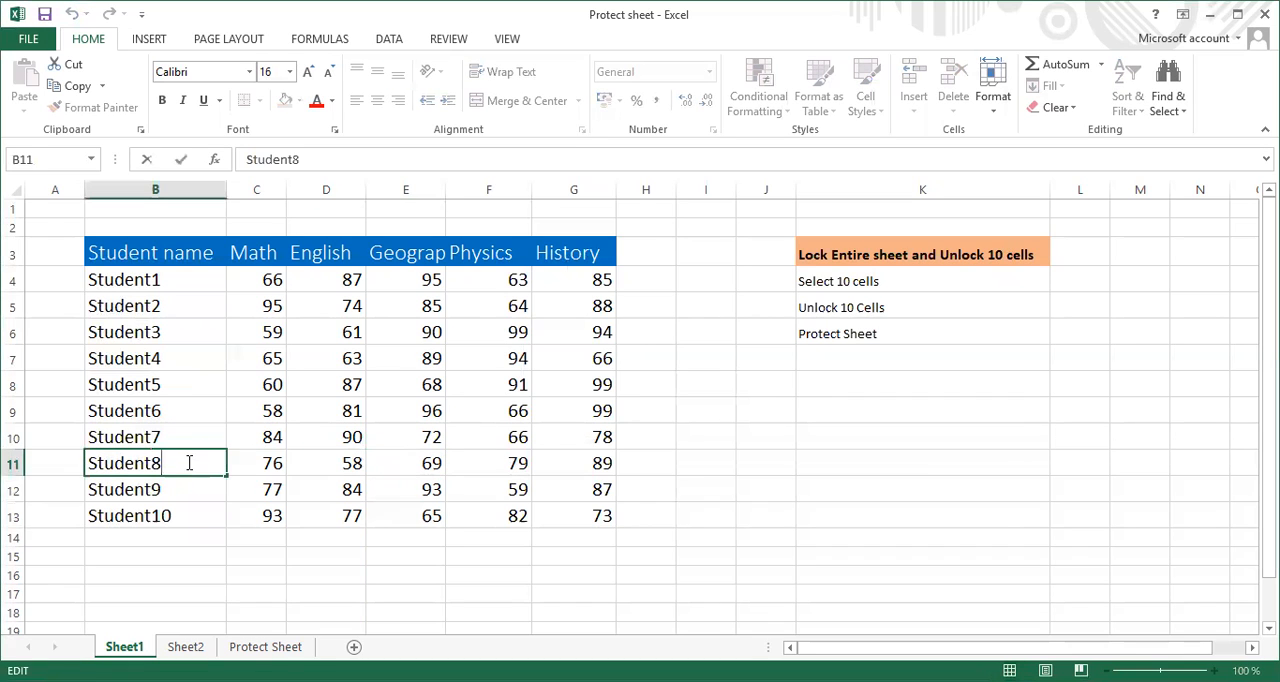
Protect Sheet1 with the default permissions, entering and confirming the unprotect password
left_click(125, 647)
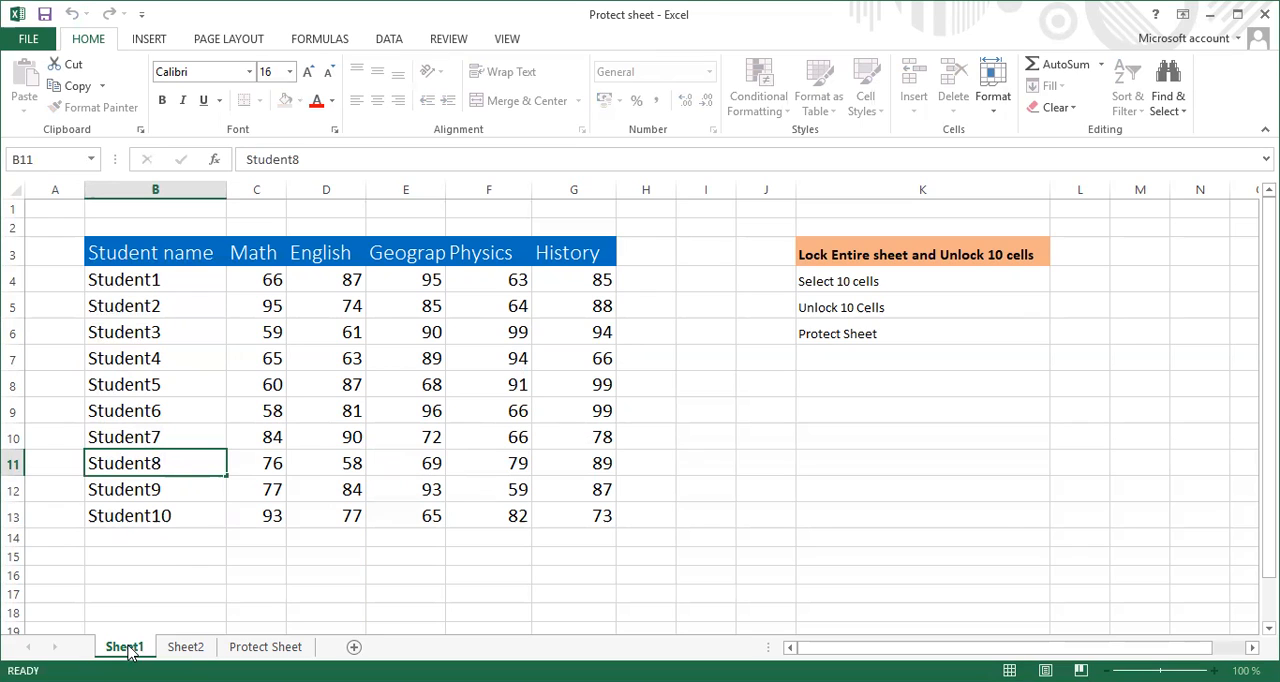
right_click(129, 653)
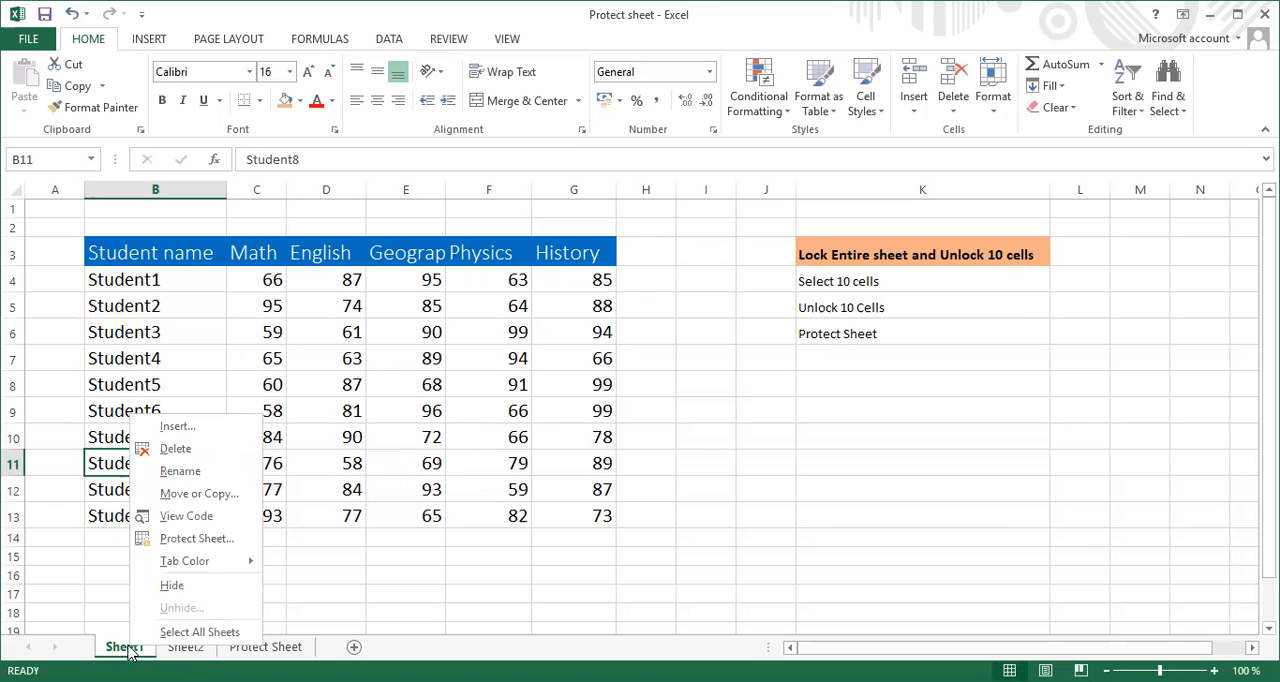
left_click(195, 540)
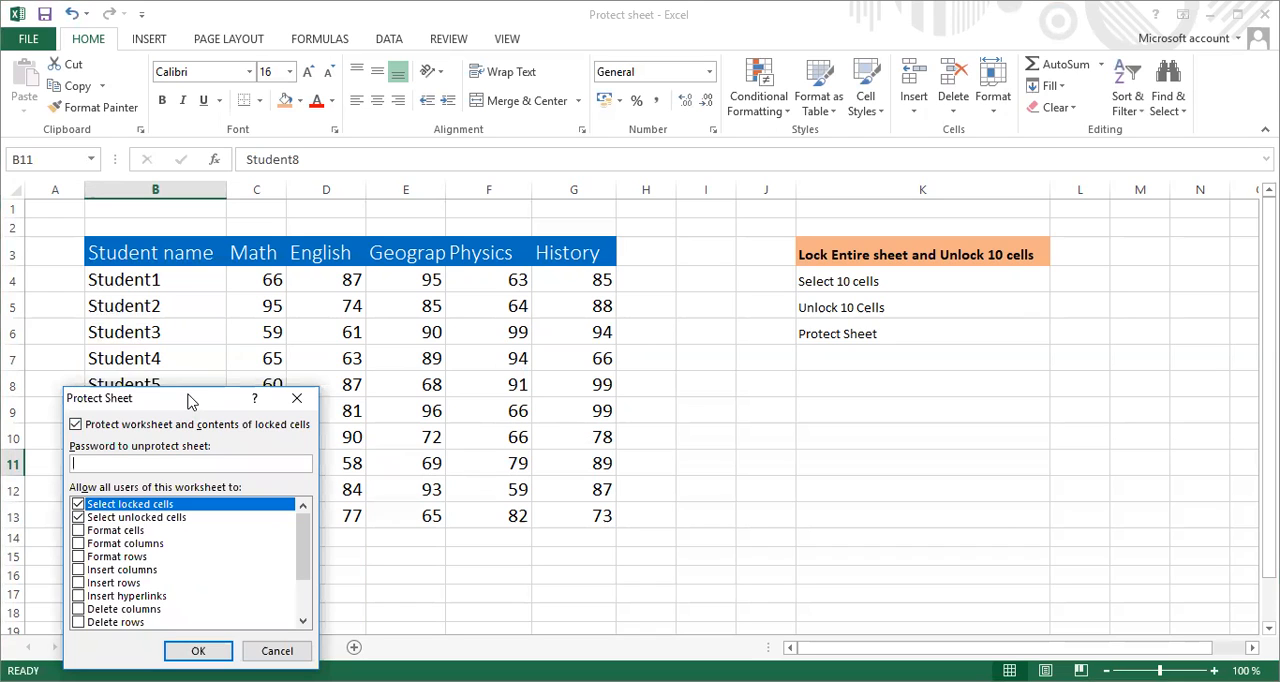
left_click_drag(188, 400, 557, 229)
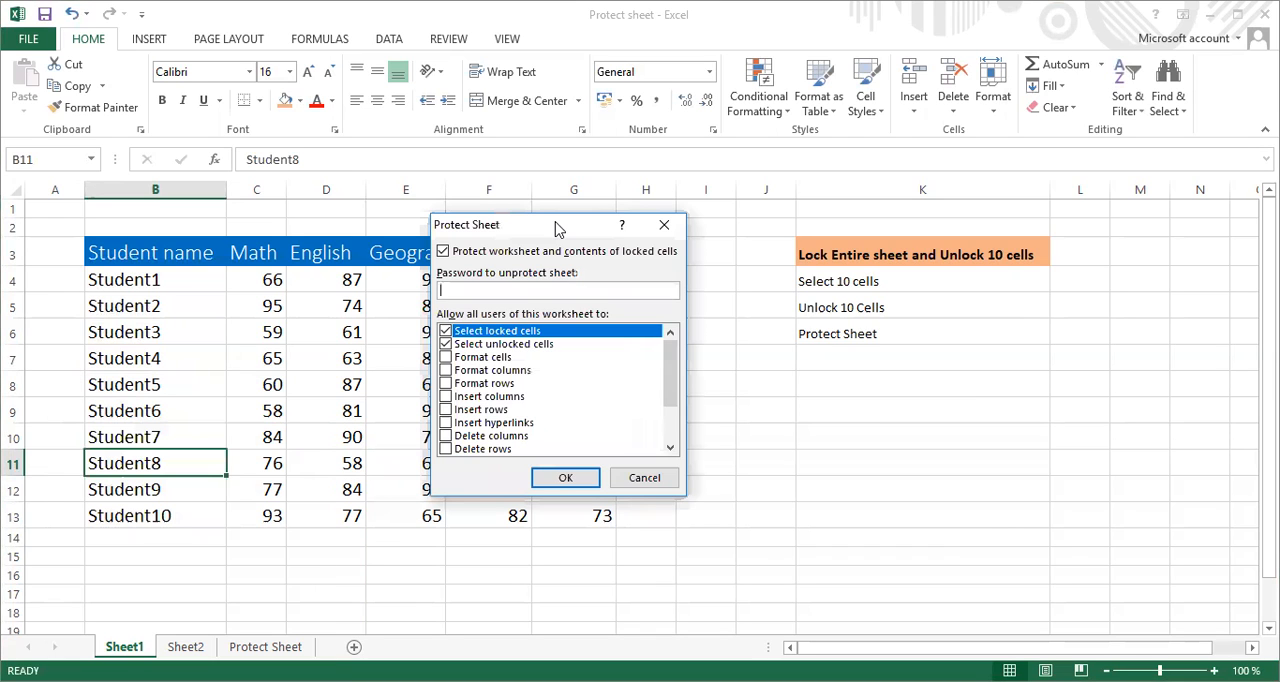
type("123")
left_click(565, 479)
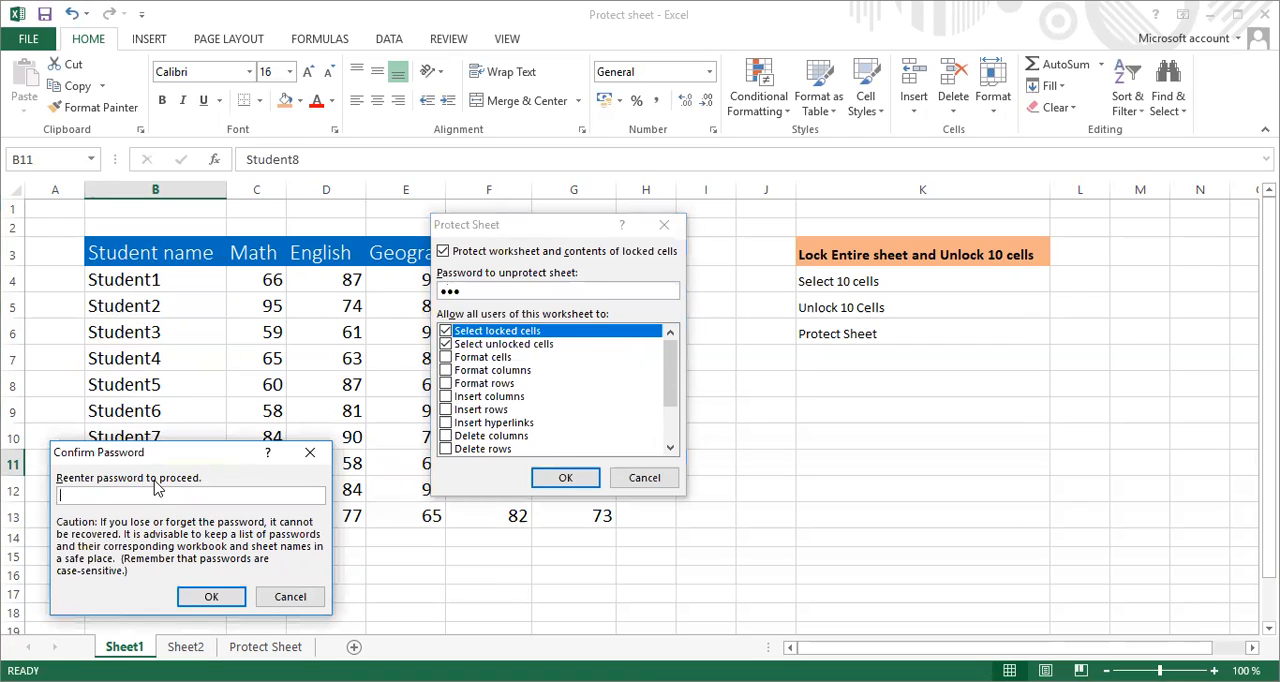
type("123")
left_click(211, 597)
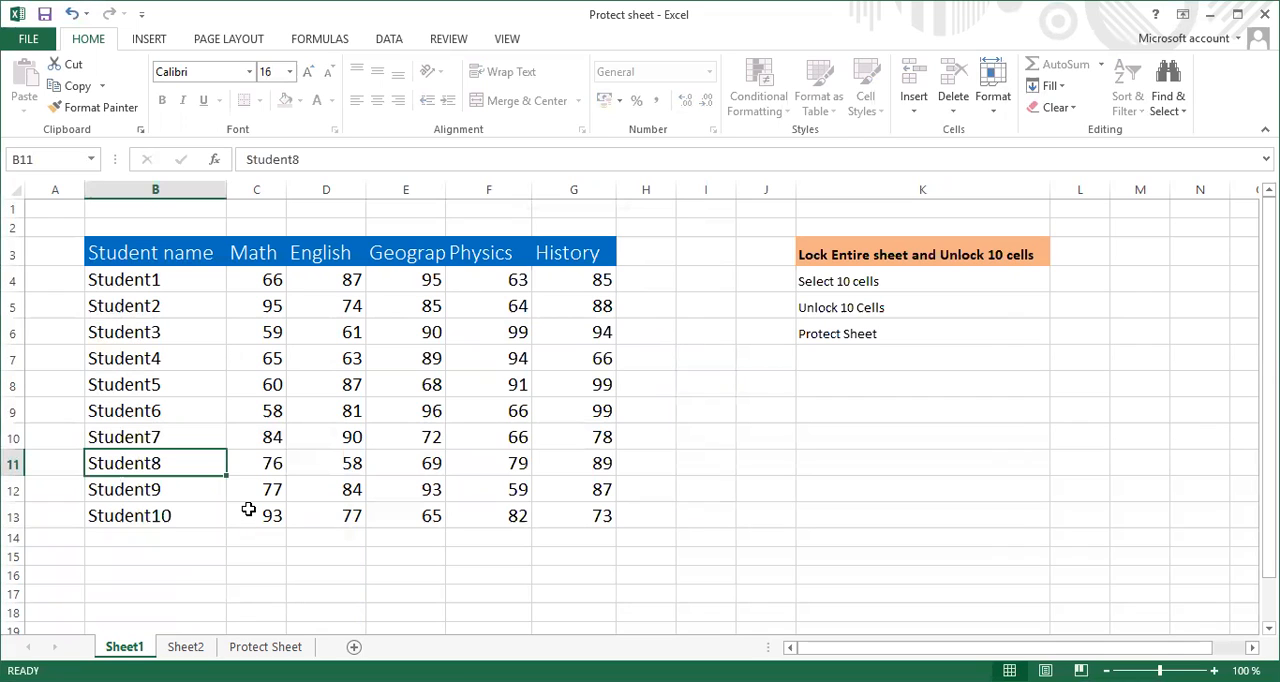
Try to edit the locked cells D9, D12 and D14 on the protected sheet, dismissing each alert
left_click(306, 415)
double_click(306, 415)
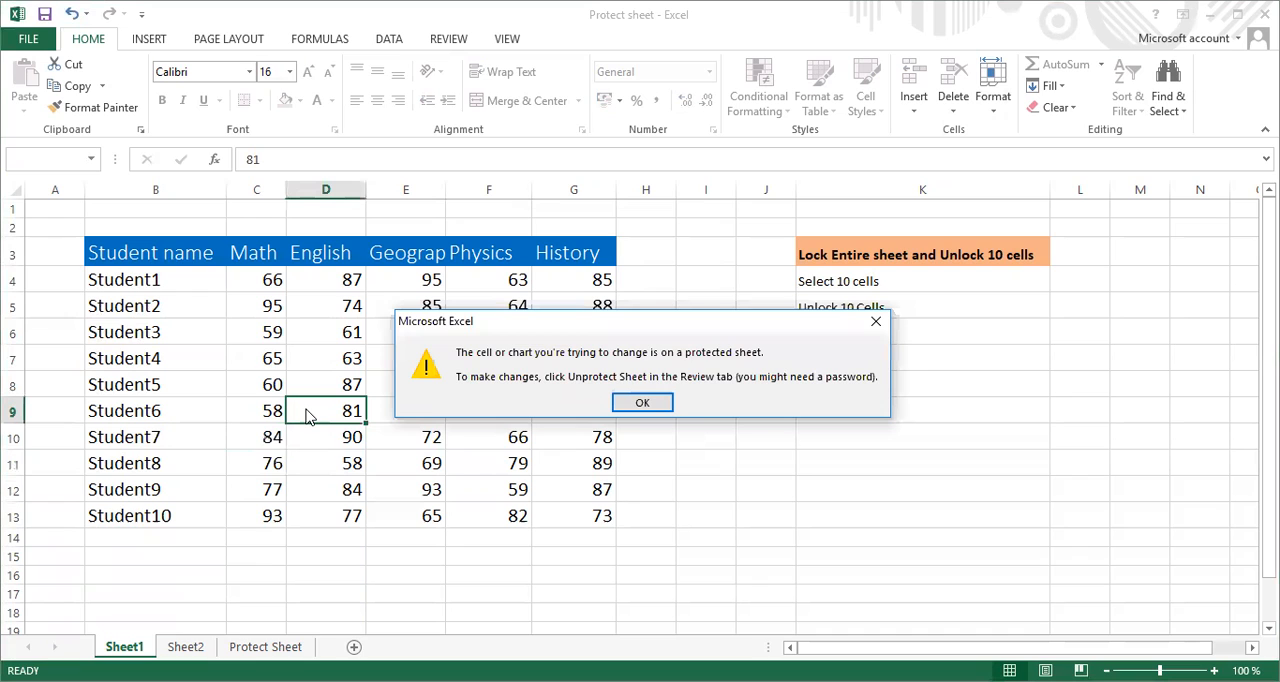
left_click(643, 403)
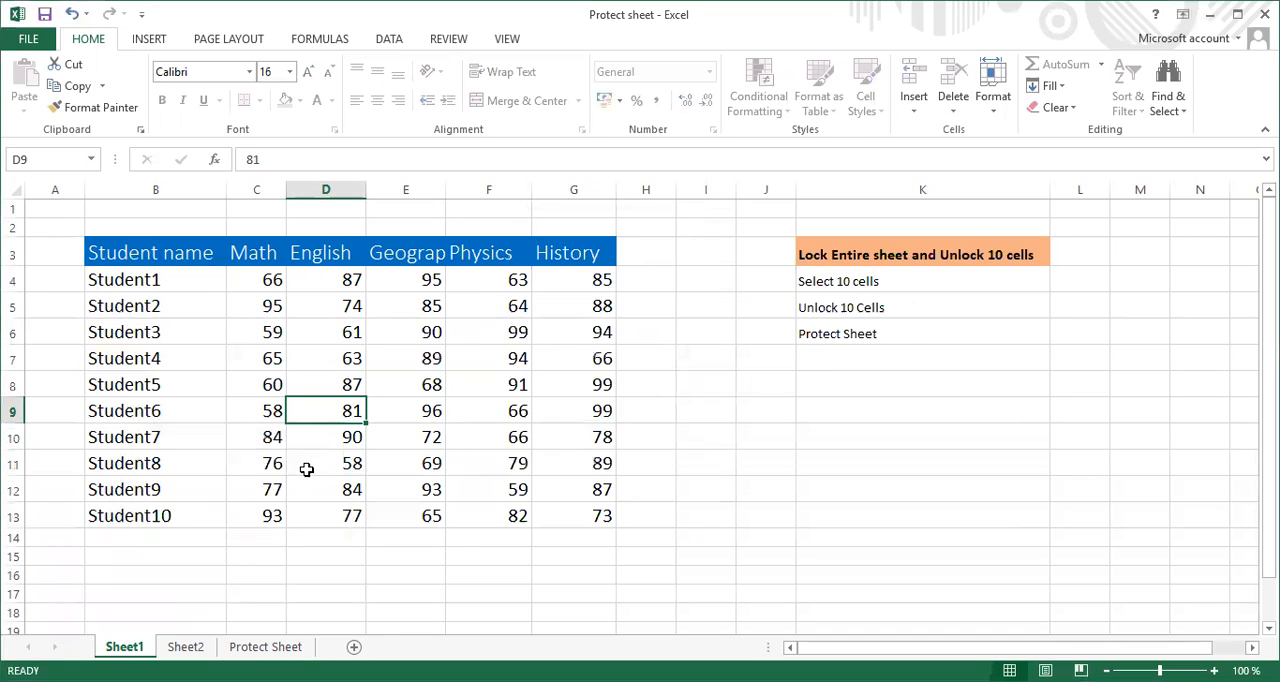
left_click(327, 492)
double_click(326, 502)
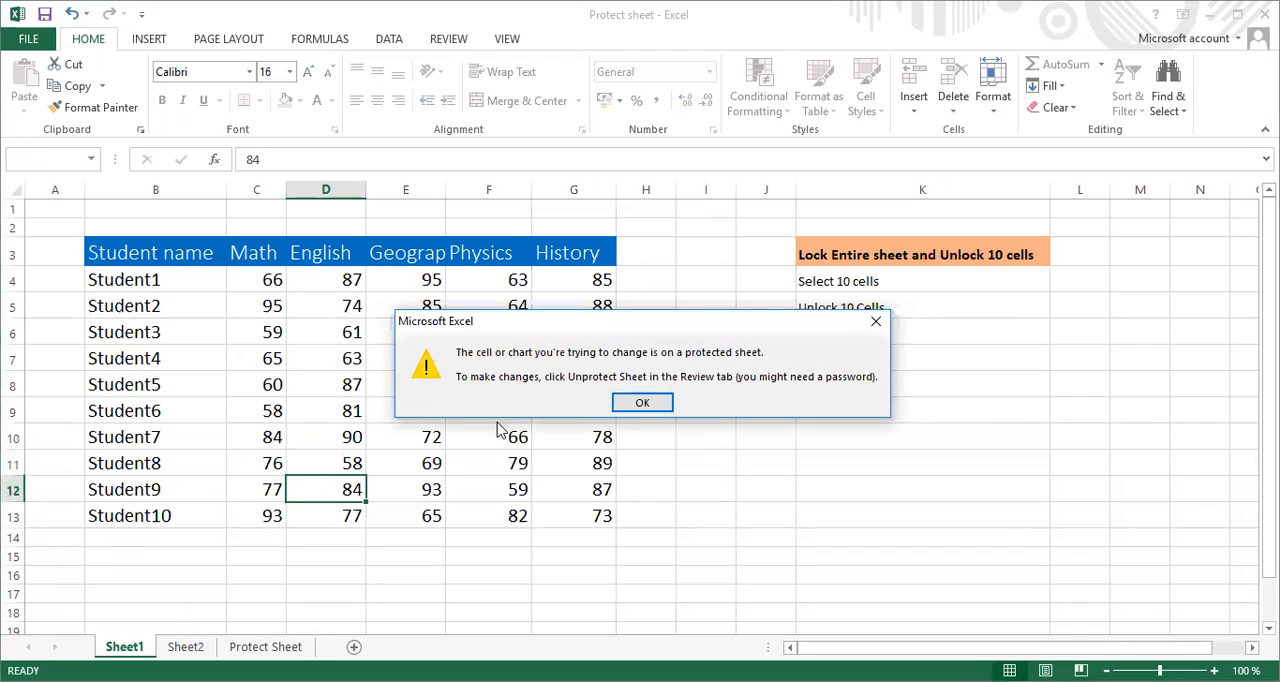
left_click(643, 403)
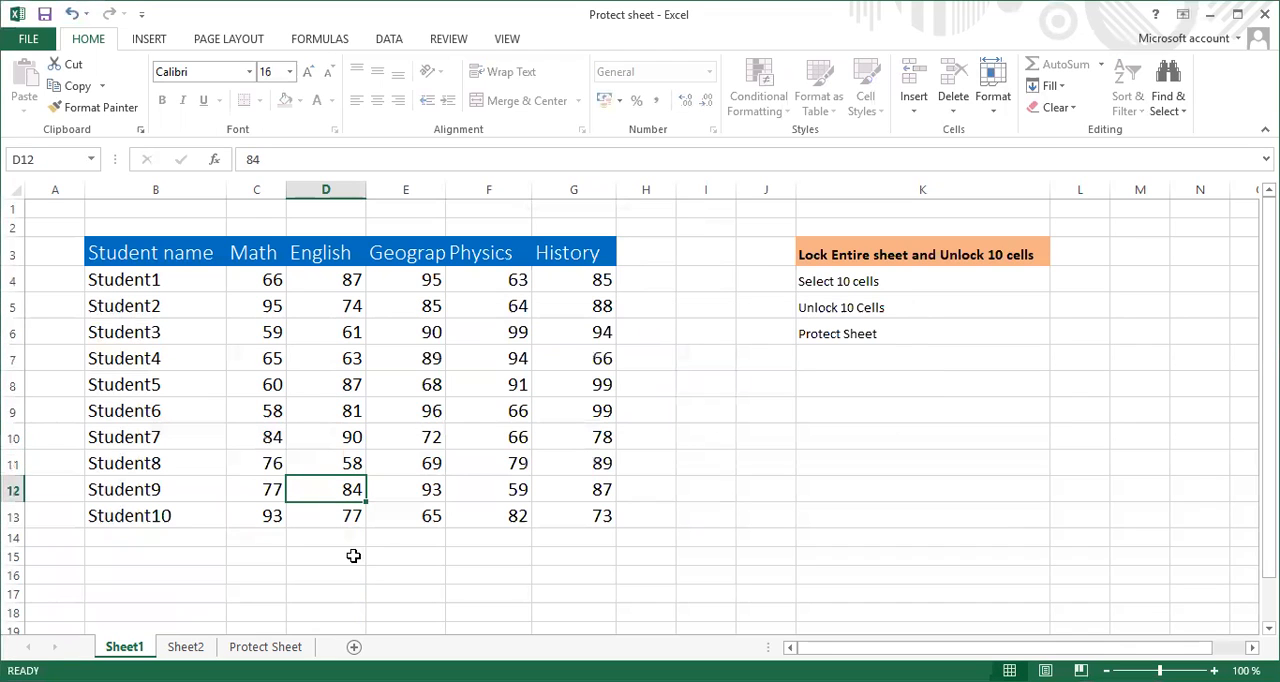
left_click(355, 546)
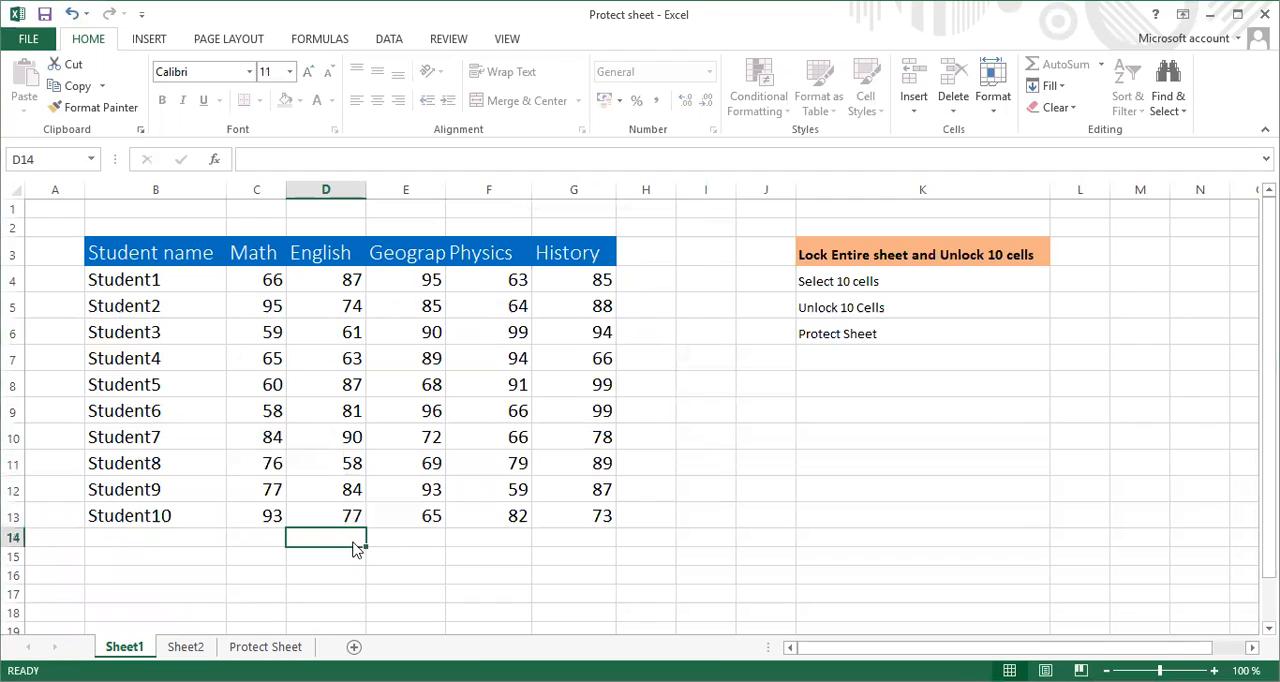
double_click(355, 546)
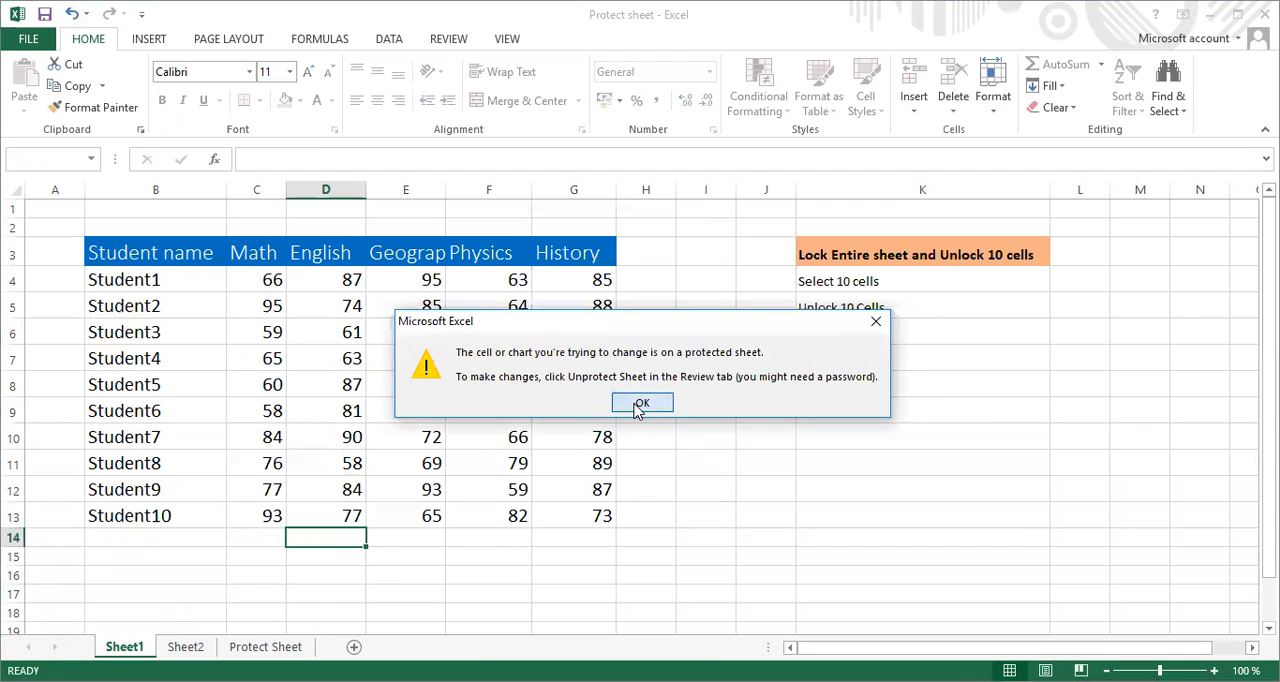
left_click(641, 403)
Test editing unlocked cell B4 by retyping its text as Student10, and restore it to Student1
double_click(166, 281)
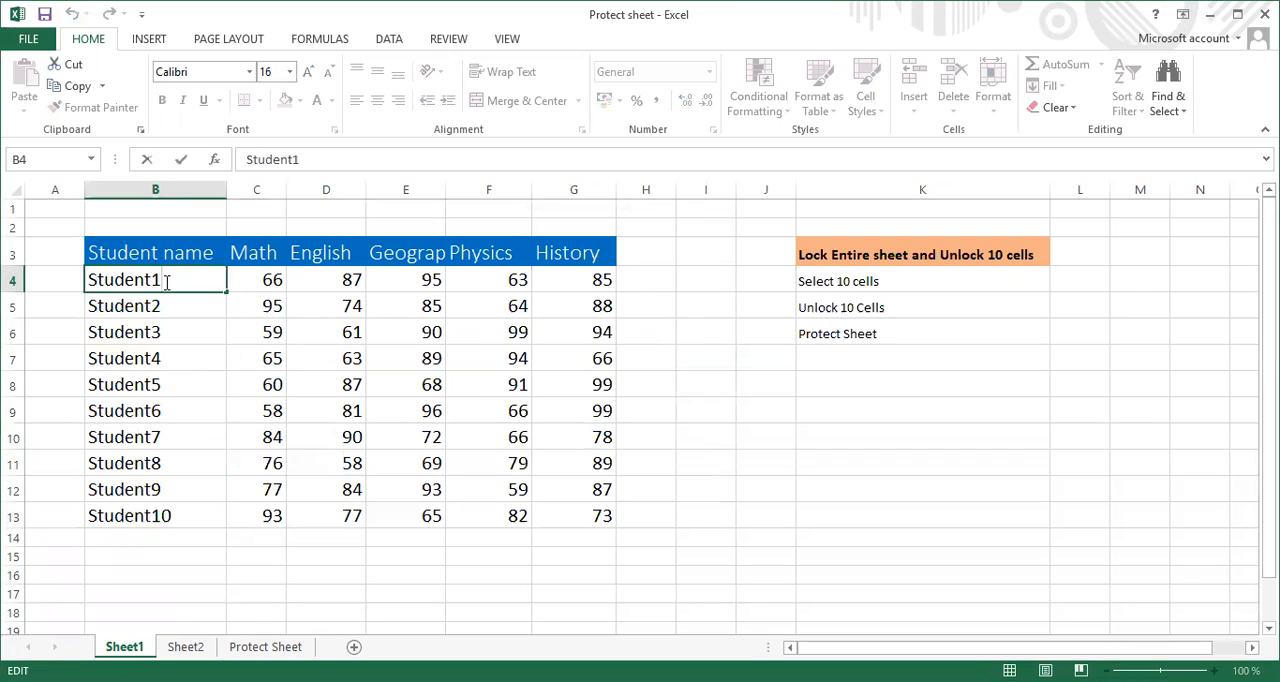
key("BackSpace")
key("BackSpace")
key("BackSpace")
key("BackSpace")
key("BackSpace")
key("BackSpace")
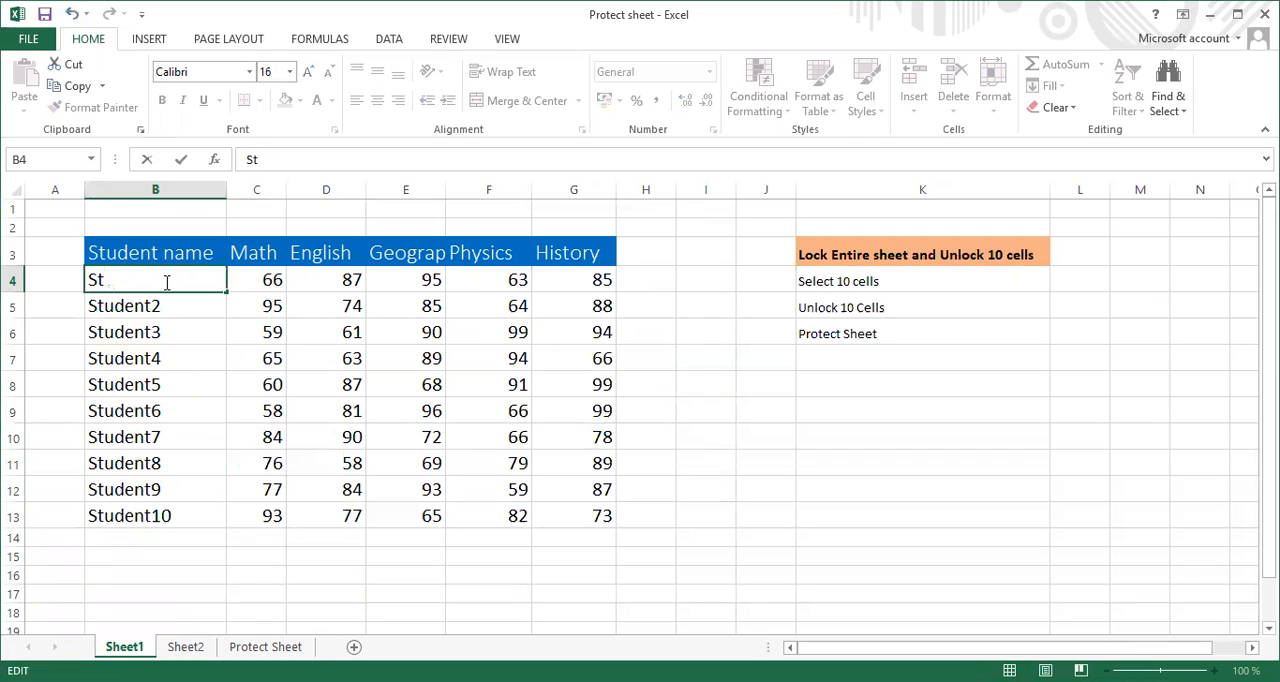
type("udent10")
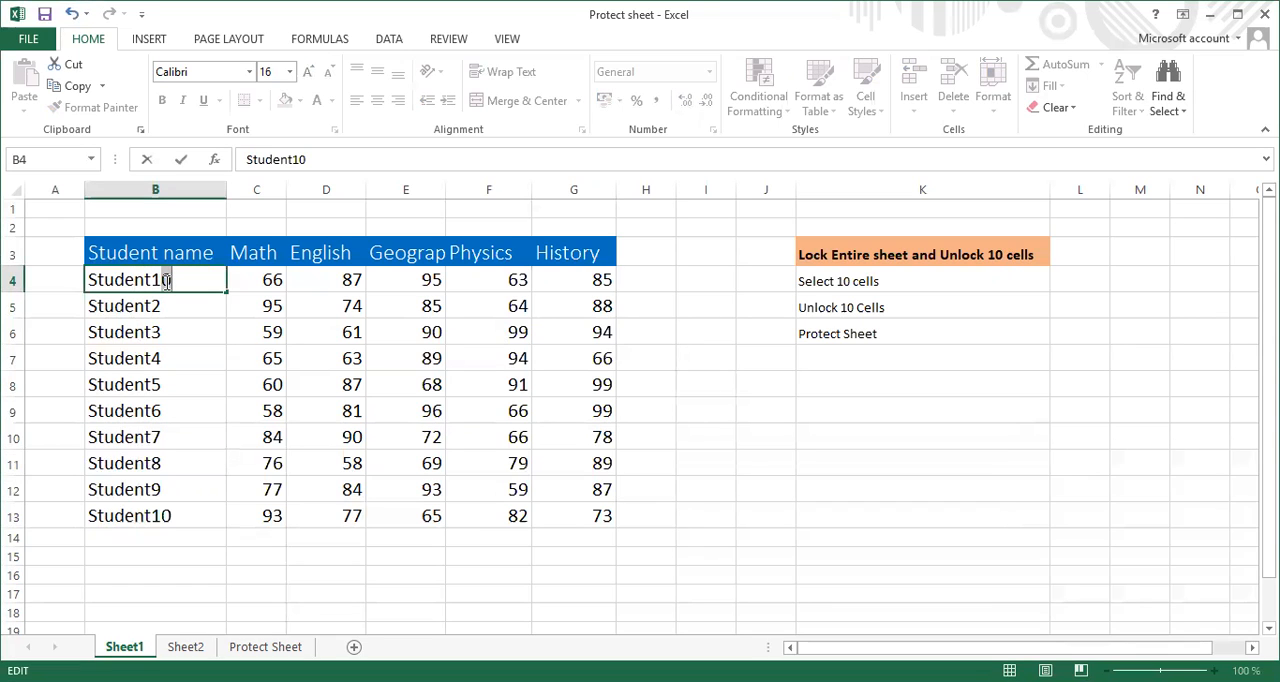
left_click(167, 282)
key("BackSpace")
left_click(175, 511)
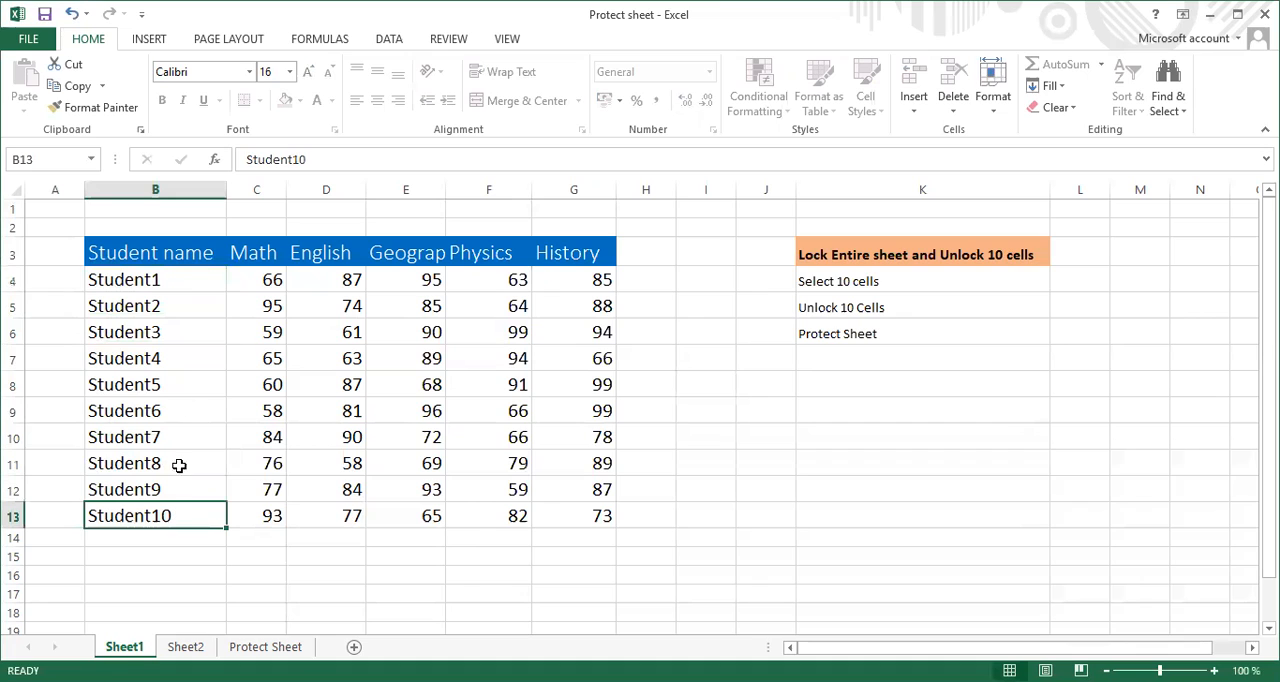
Try to edit the locked cells B14 and K5 on the protected Sheet1, dismissing each alert
left_click(162, 541)
double_click(165, 546)
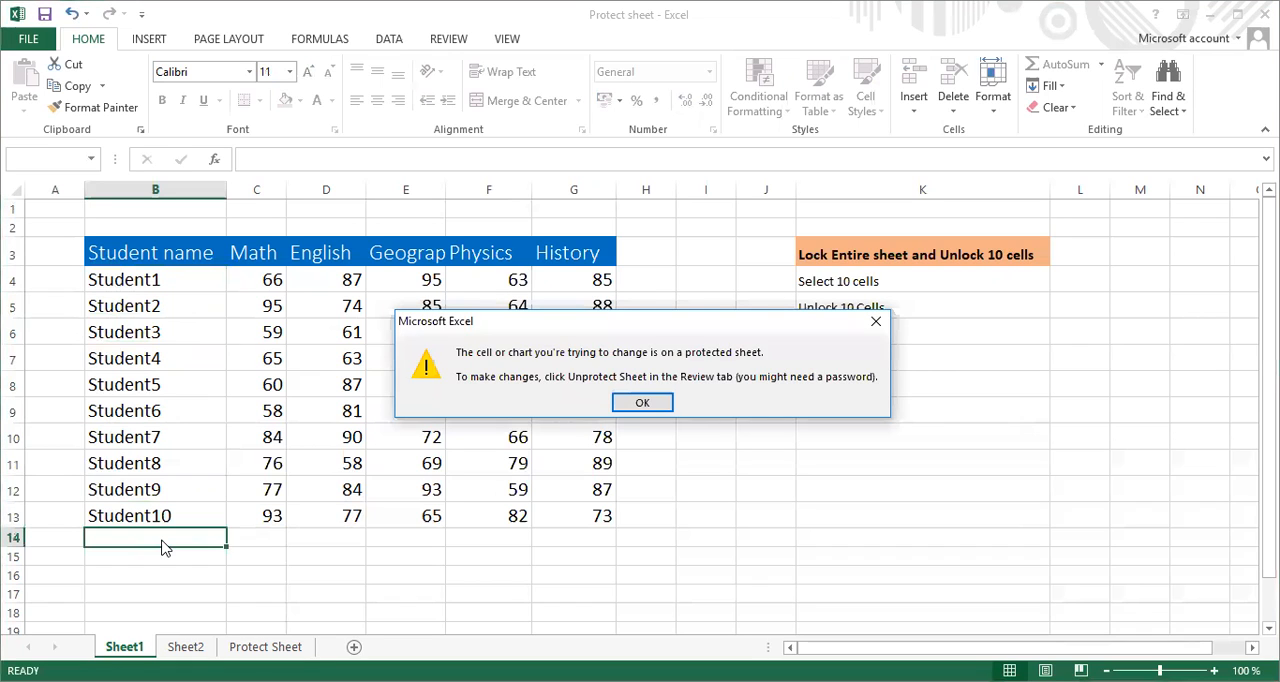
left_click(643, 403)
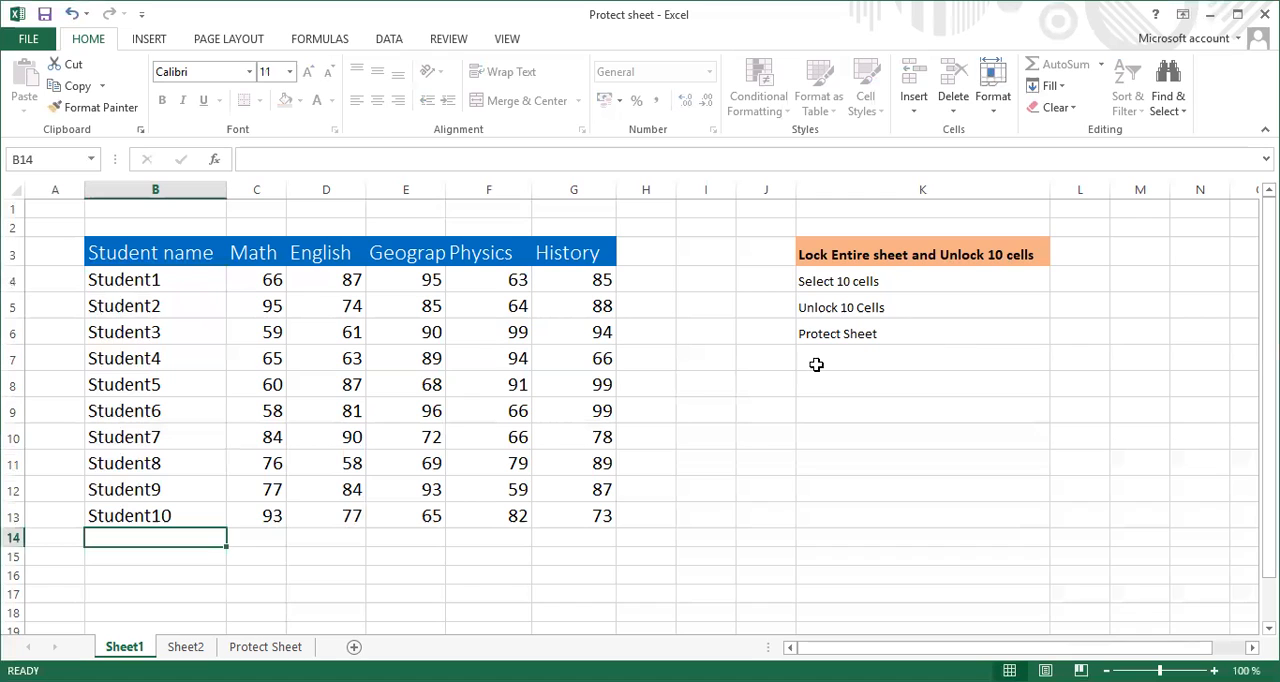
left_click(977, 305)
double_click(975, 307)
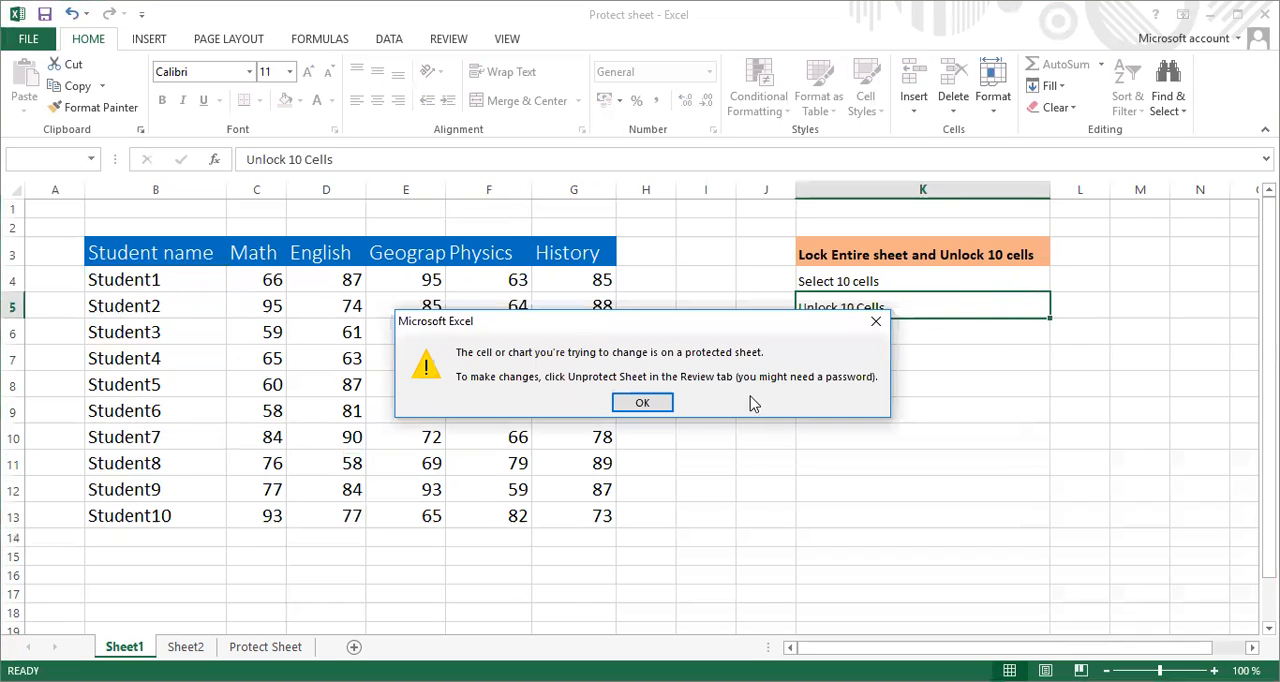
left_click(642, 404)
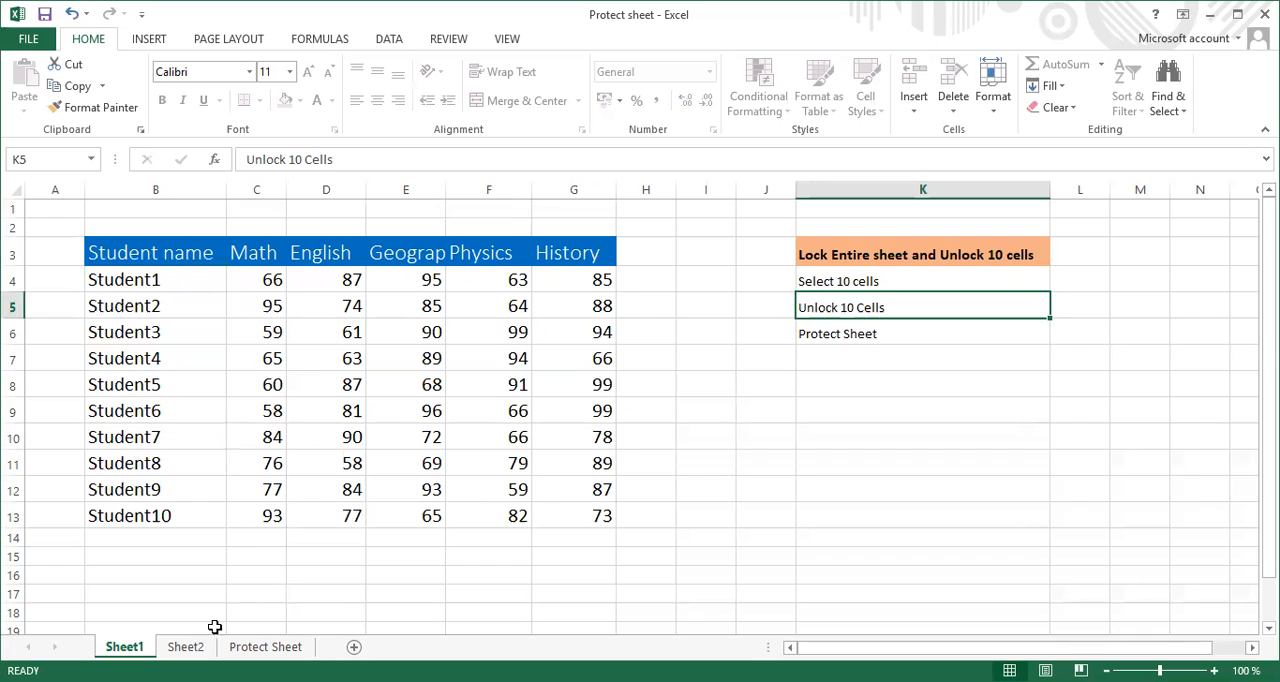
Select all cells on Sheet2 and turn off their Locked protection property
left_click(182, 647)
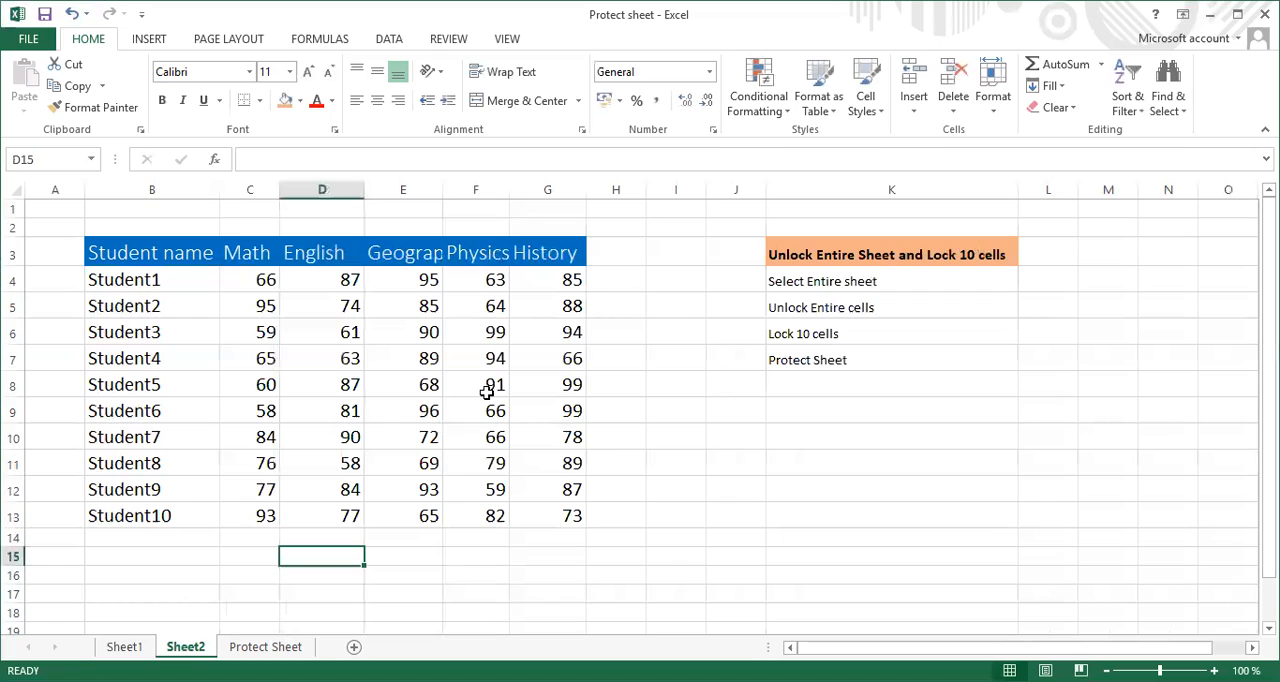
left_click(124, 646)
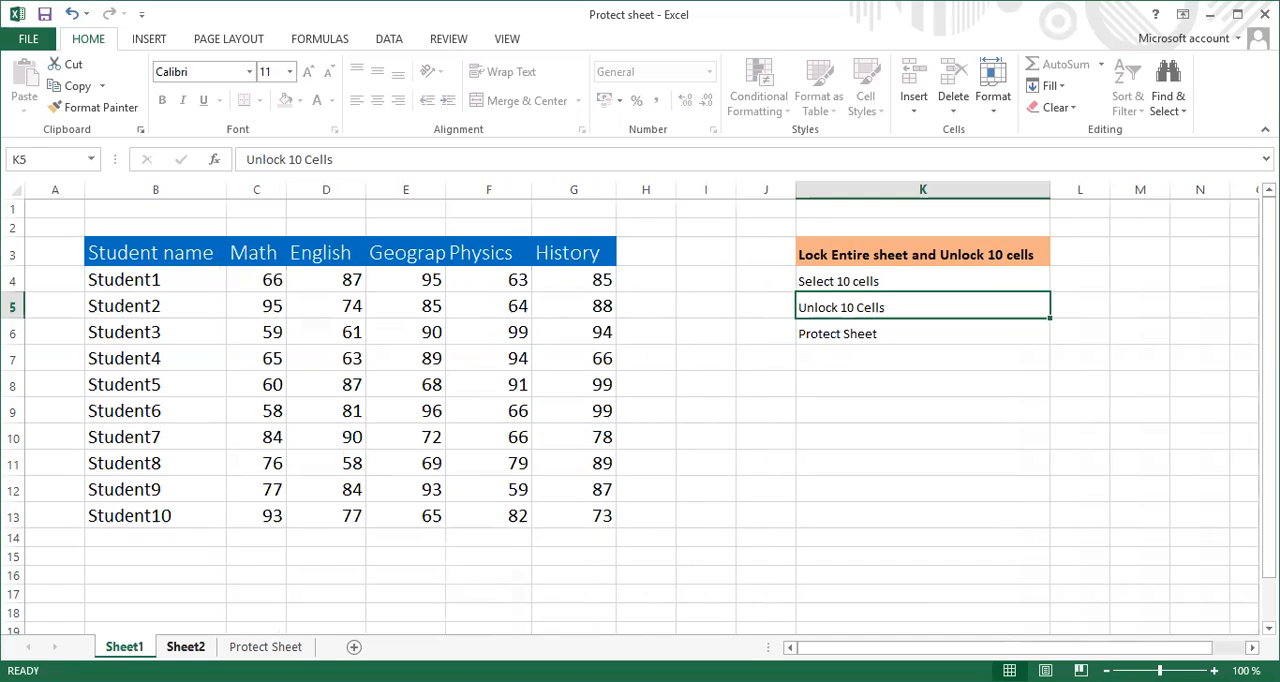
left_click(185, 646)
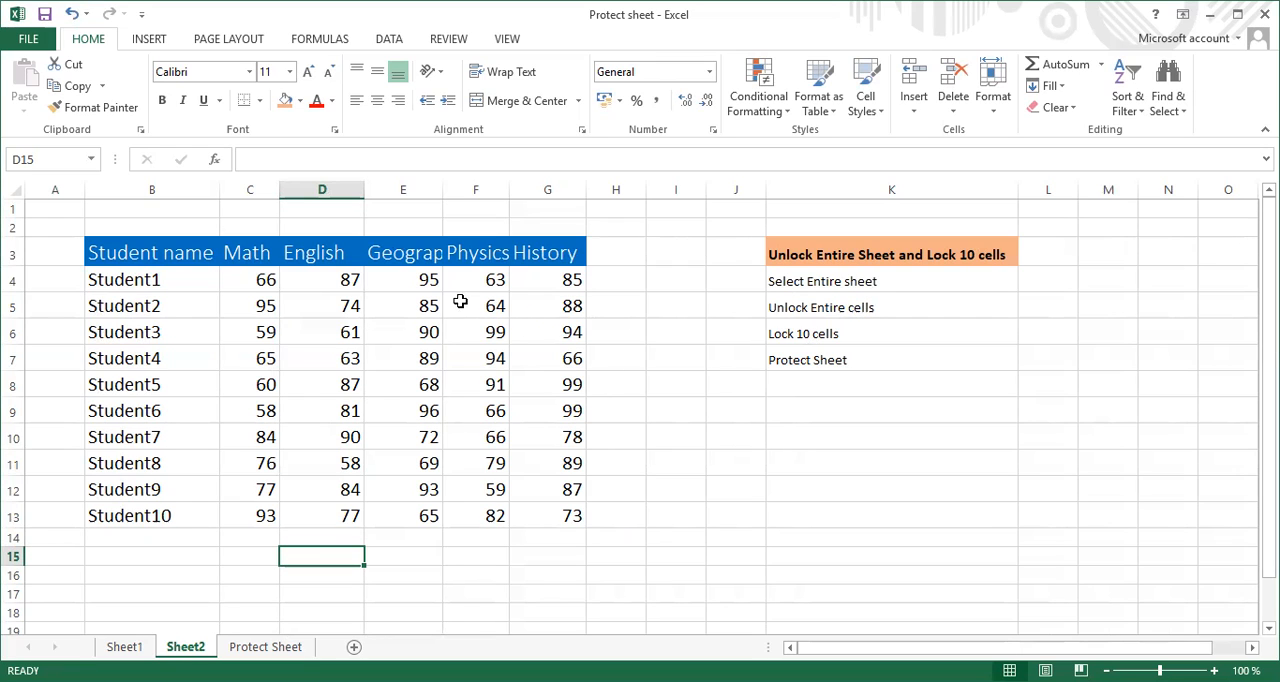
left_click(17, 192)
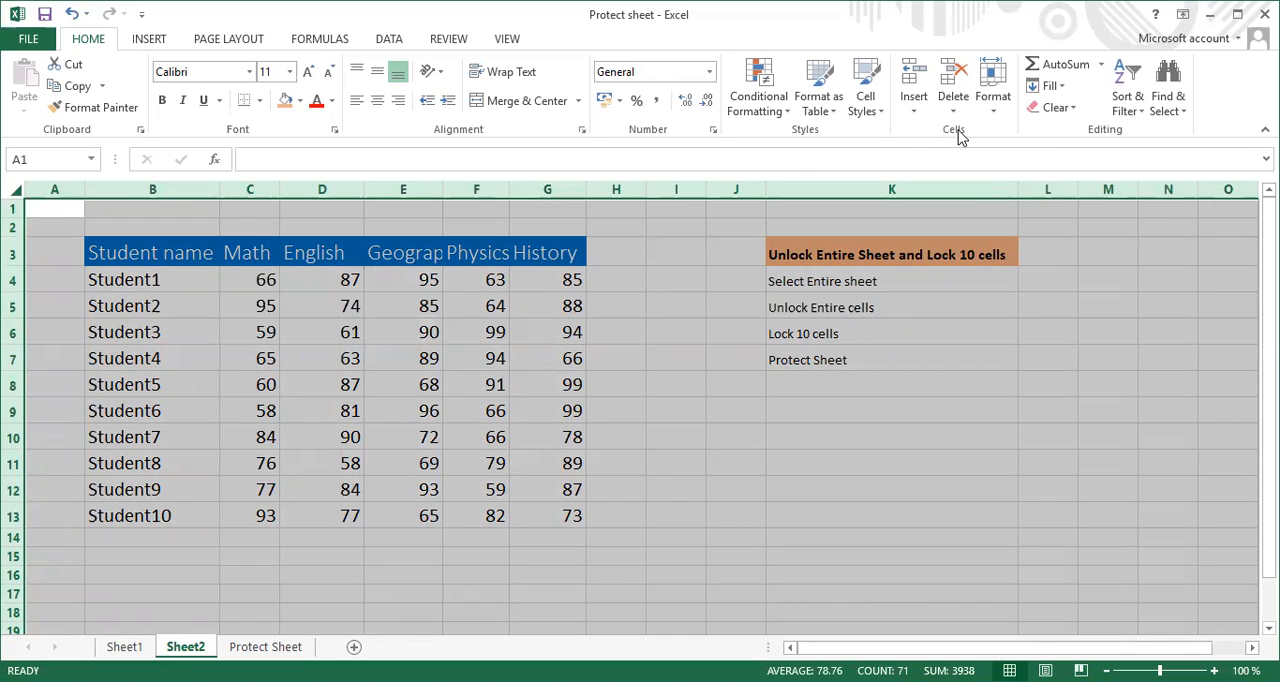
left_click(993, 117)
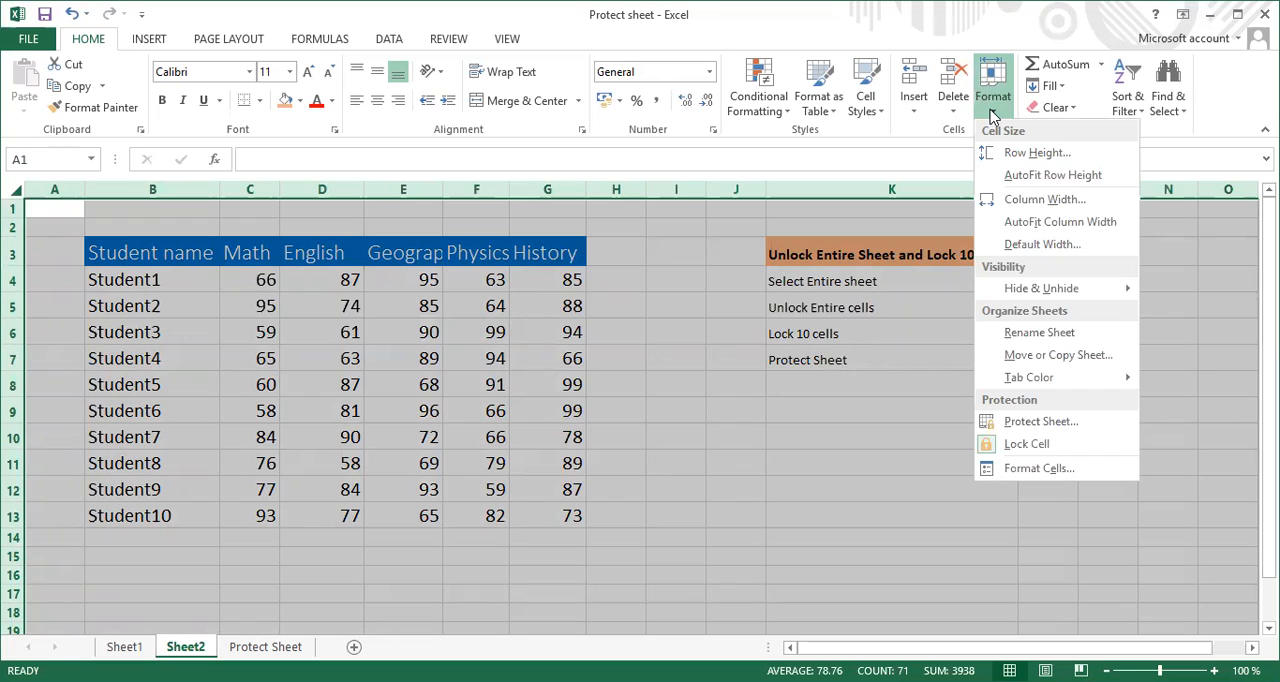
right_click(634, 346)
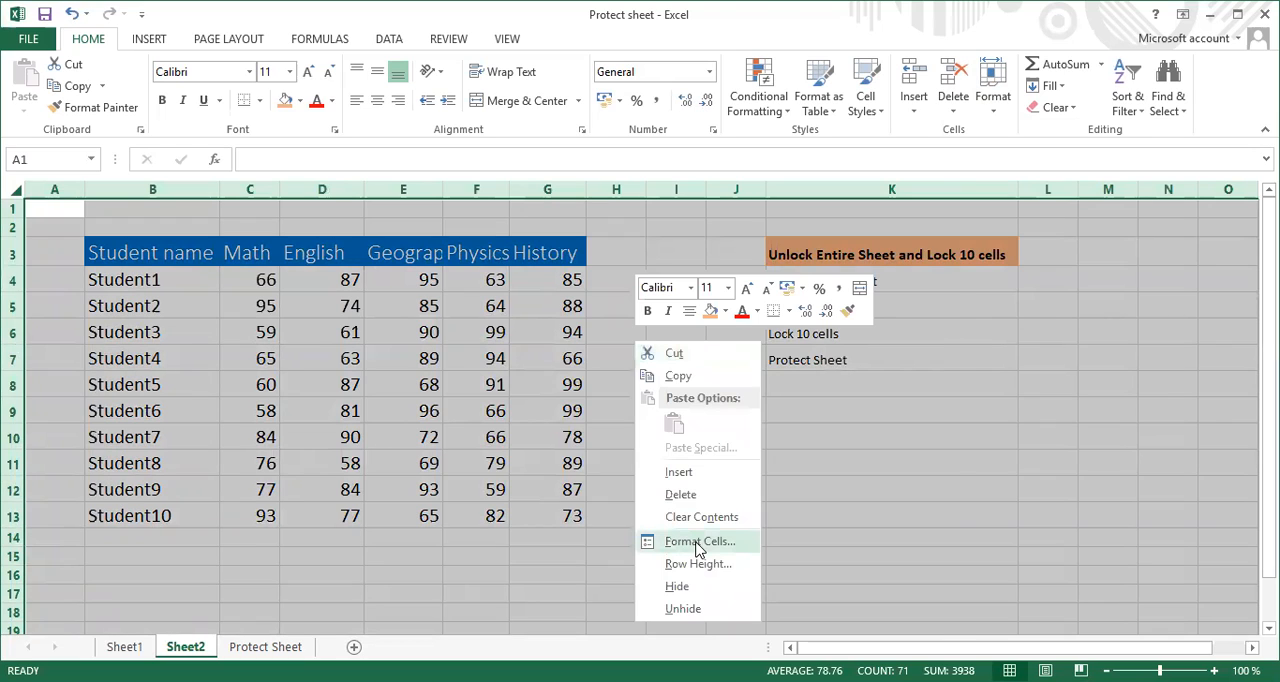
left_click(697, 543)
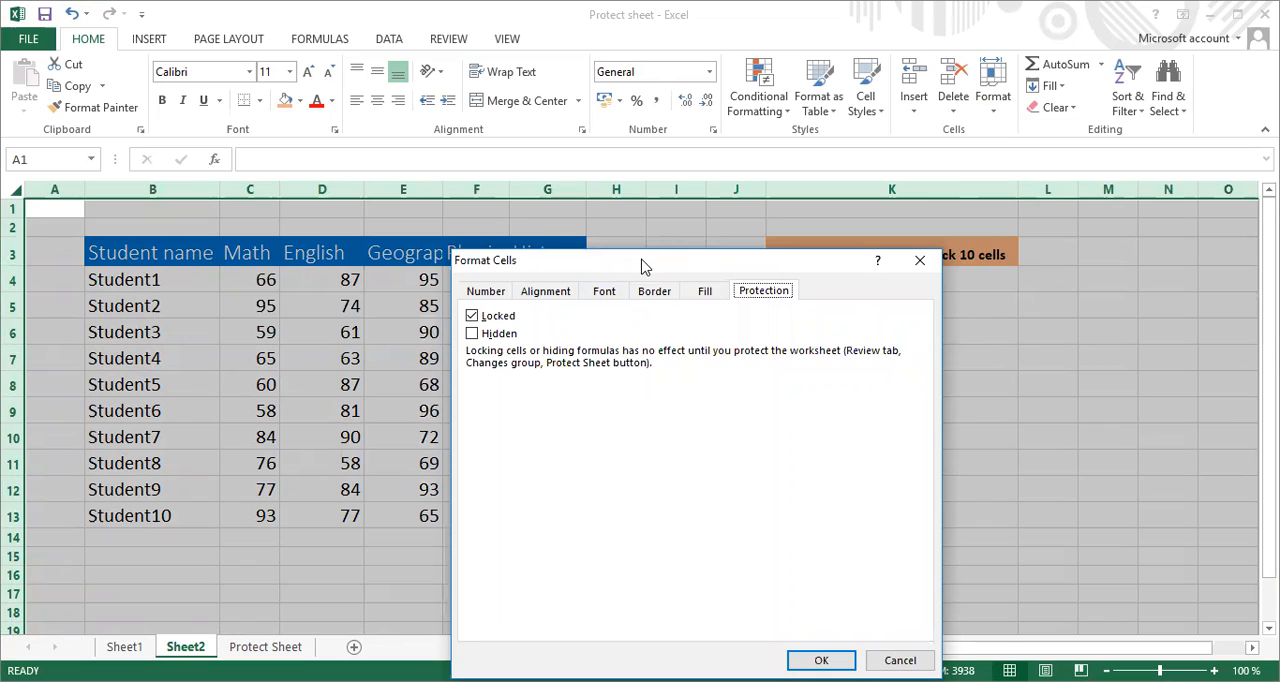
left_click_drag(643, 266, 437, 224)
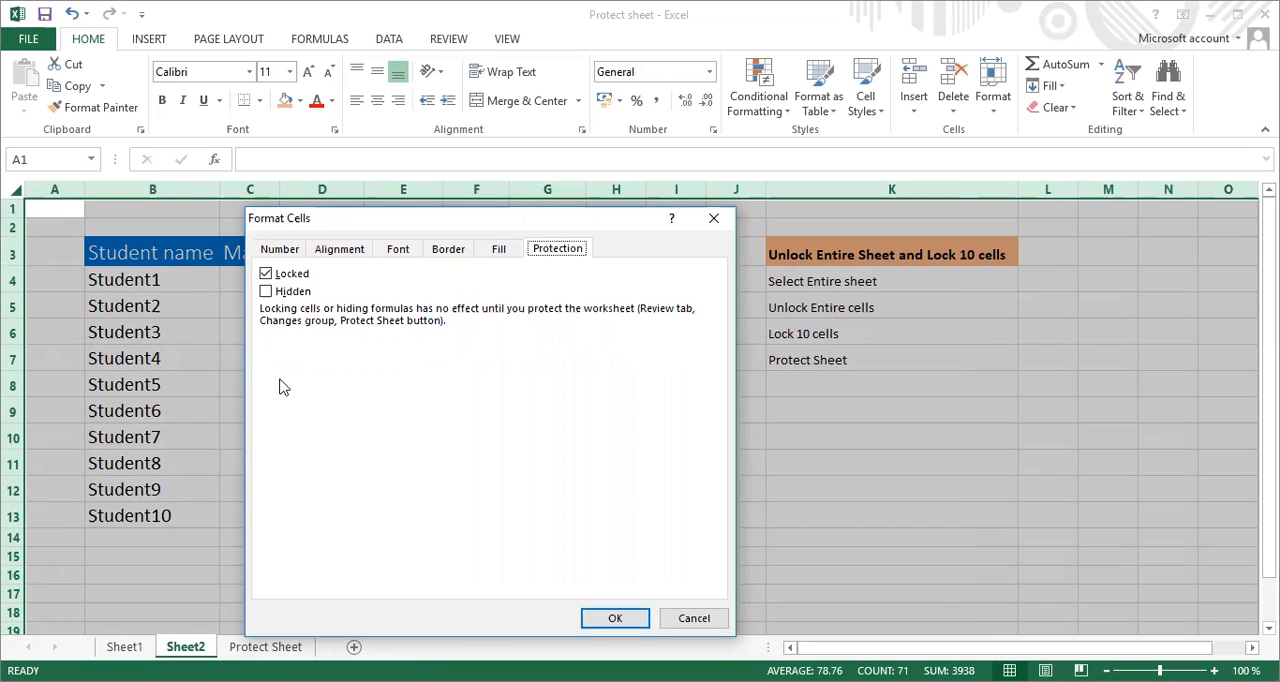
left_click(270, 278)
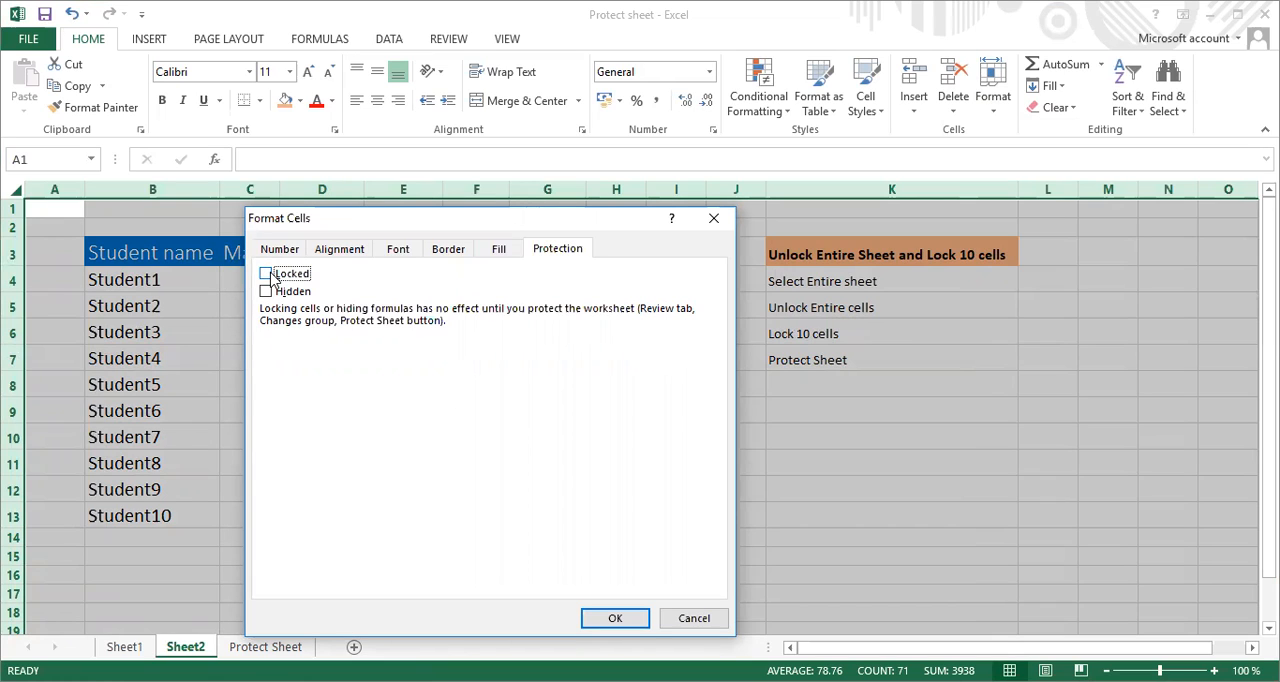
left_click(612, 618)
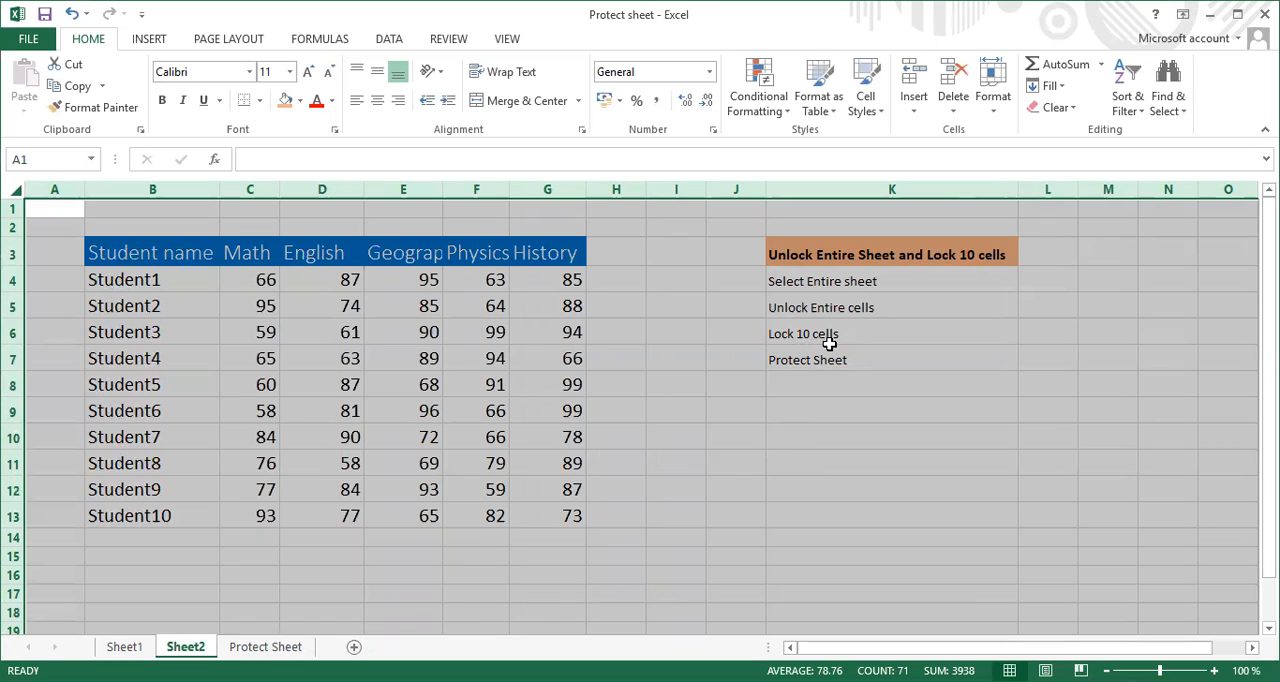
Turn on the Locked protection property for the ten student name cells B4:B13 on Sheet2
left_click(175, 282)
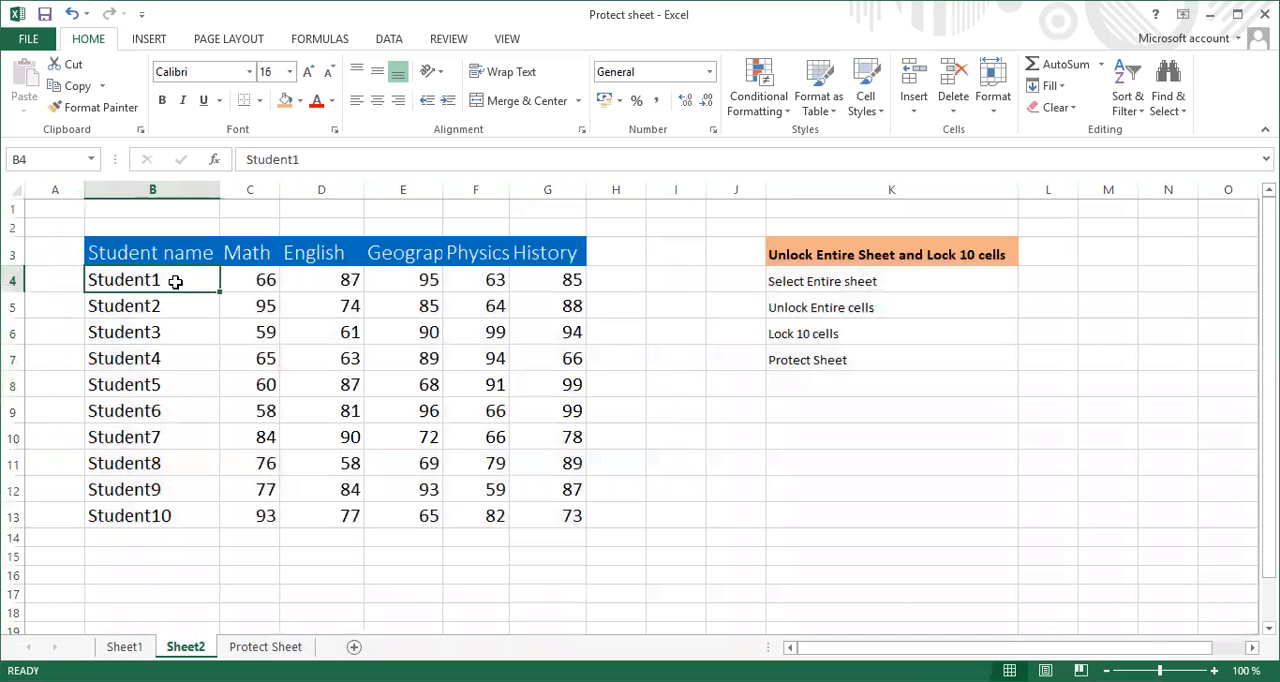
key("shift+Down")
key("shift+Down")
key("shift+Down")
key("shift+Down")
key("shift+Down")
key("shift+Down")
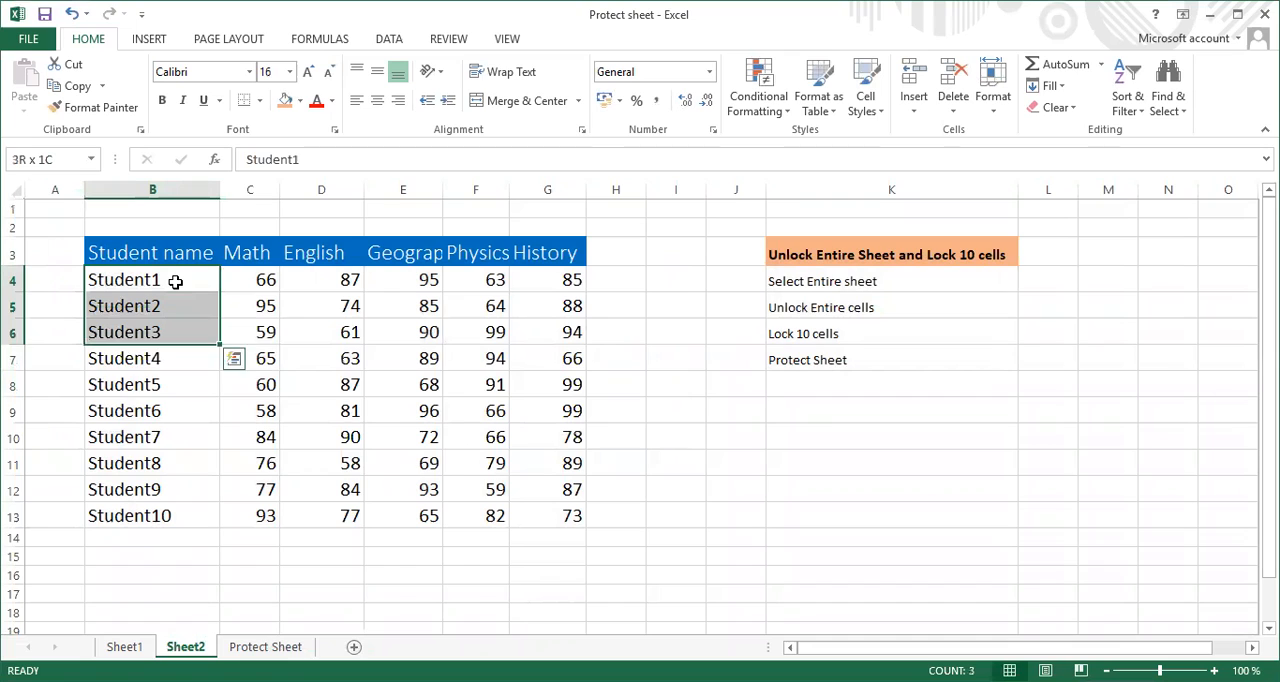
key("shift+Down")
key("shift+Down")
key("shift+Down")
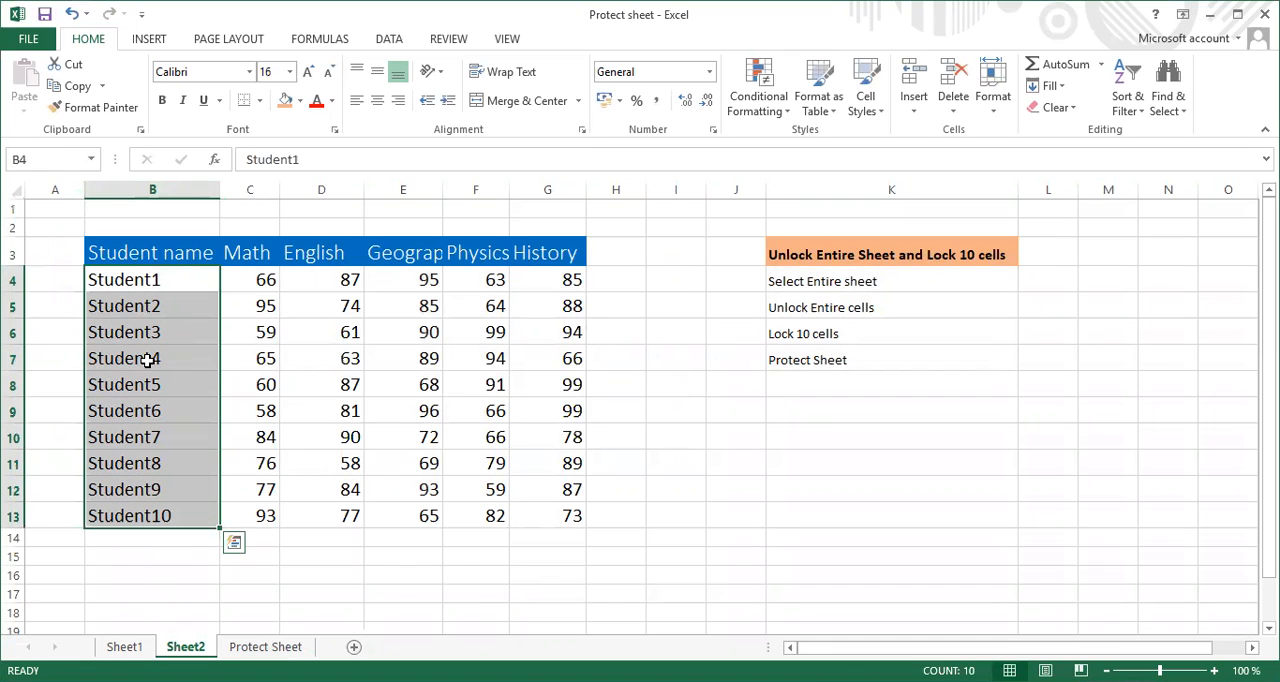
right_click(150, 305)
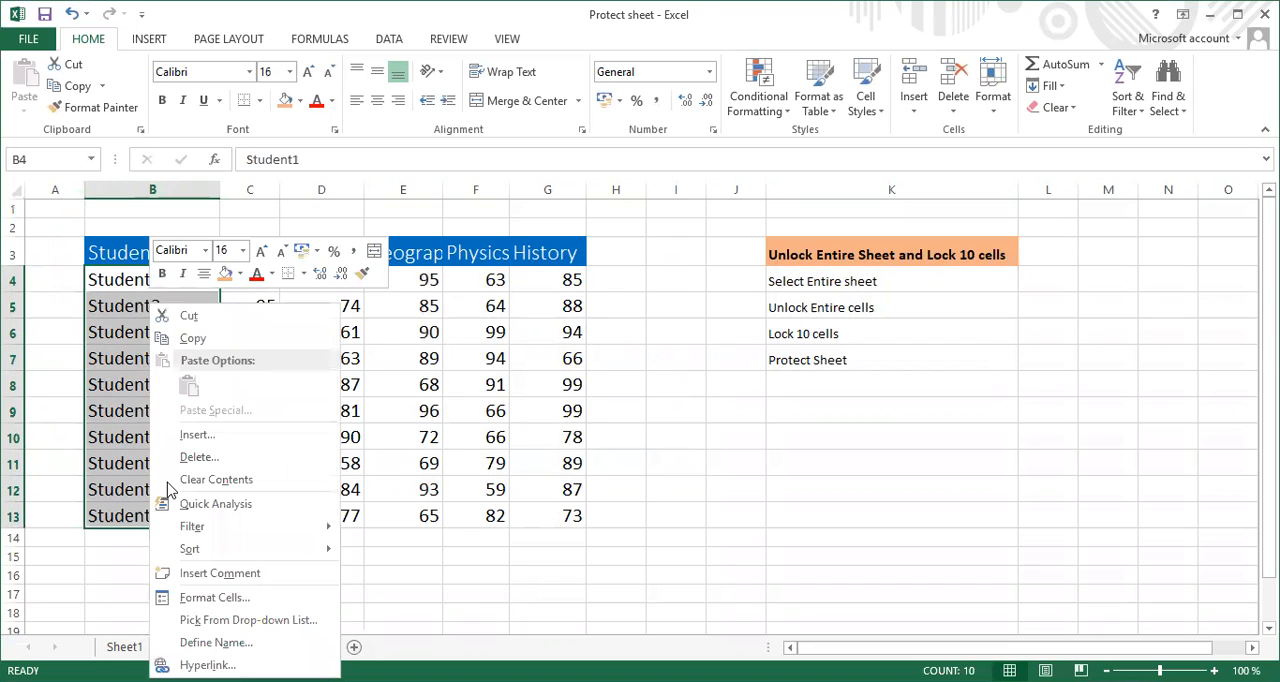
left_click(214, 597)
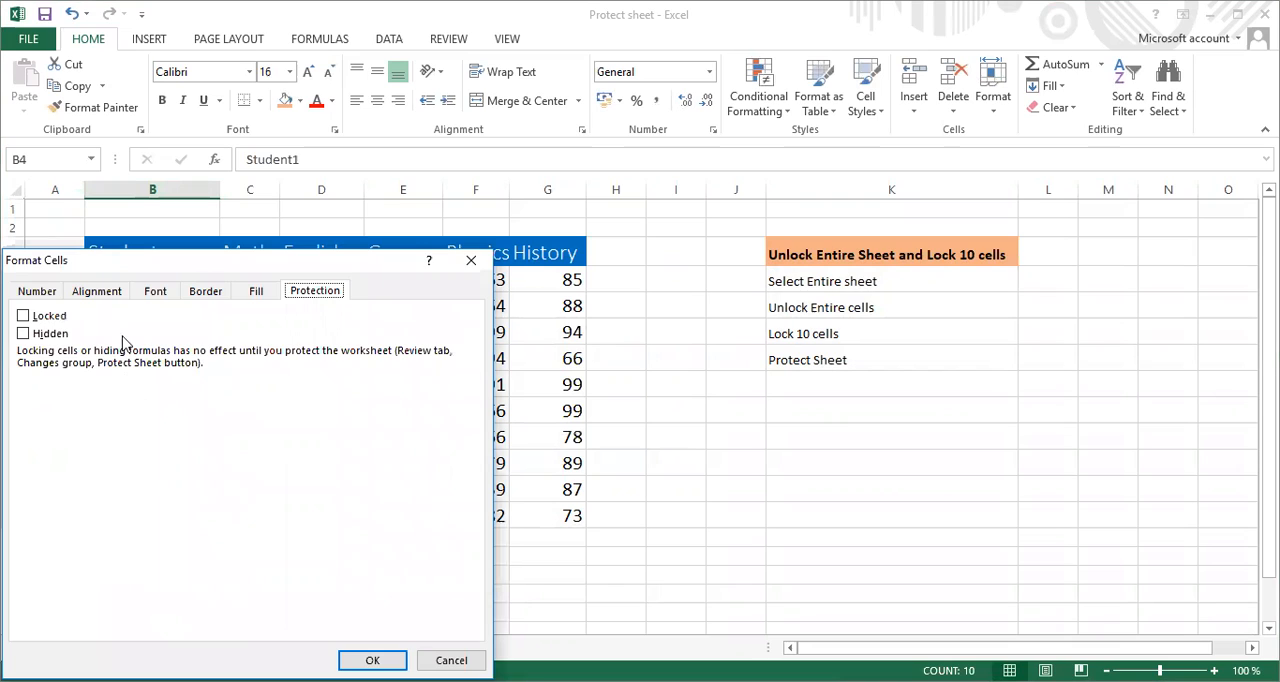
left_click(23, 316)
left_click(372, 660)
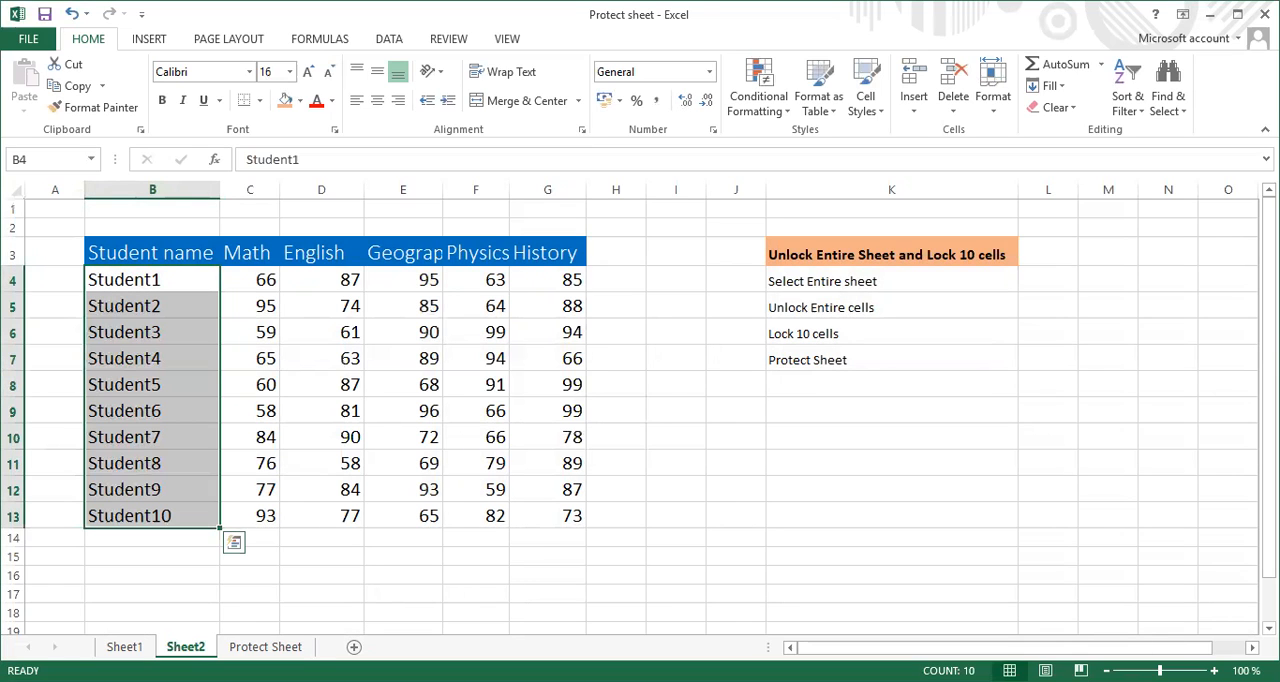
Protect Sheet2 with the default permissions, entering and confirming the unprotect password
right_click(188, 646)
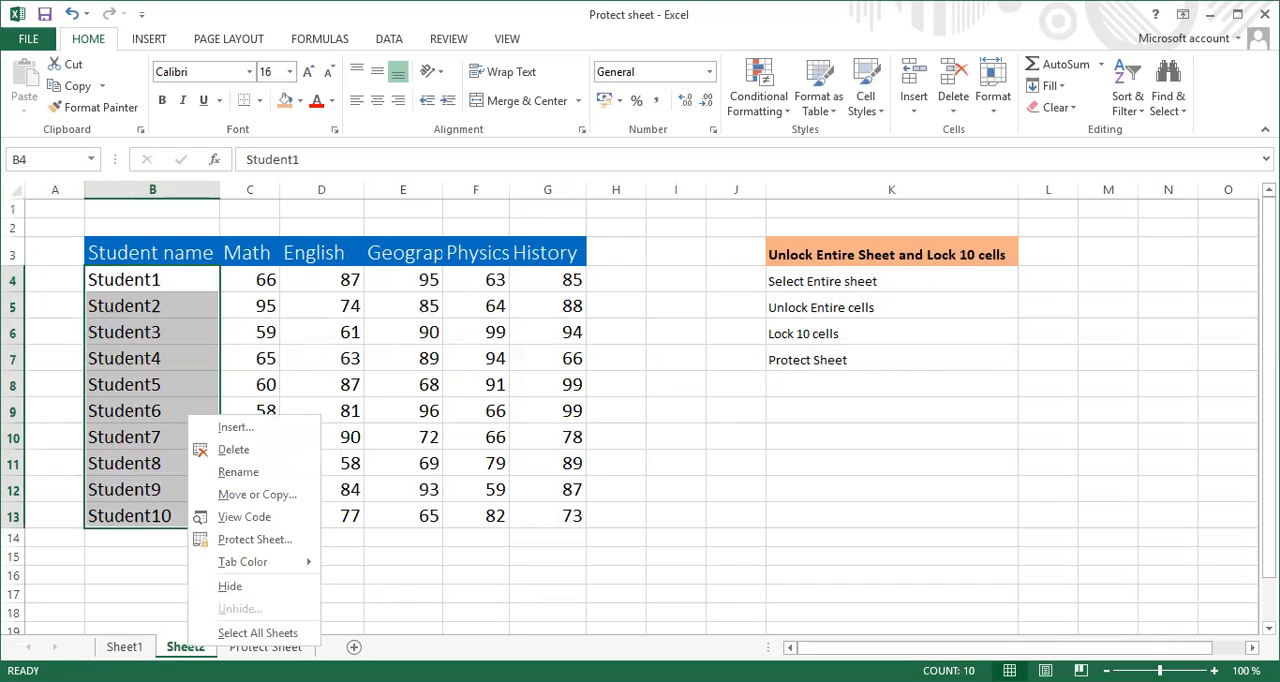
left_click(254, 540)
type("123")
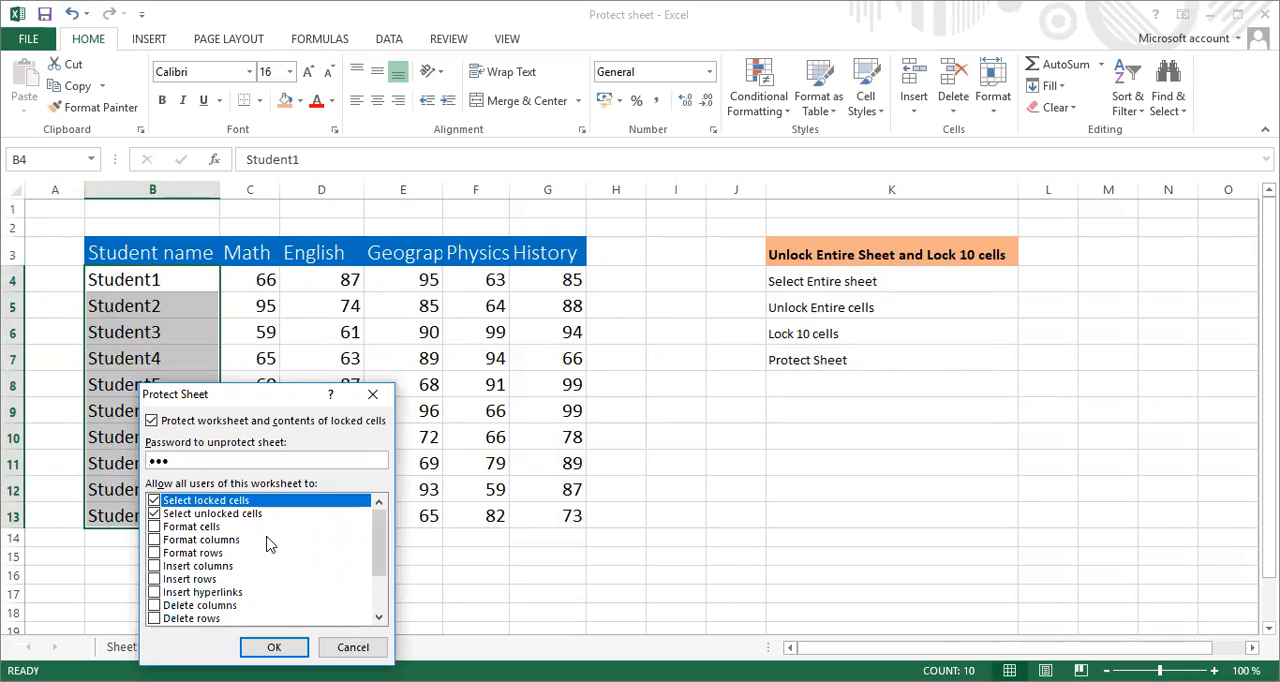
left_click(274, 647)
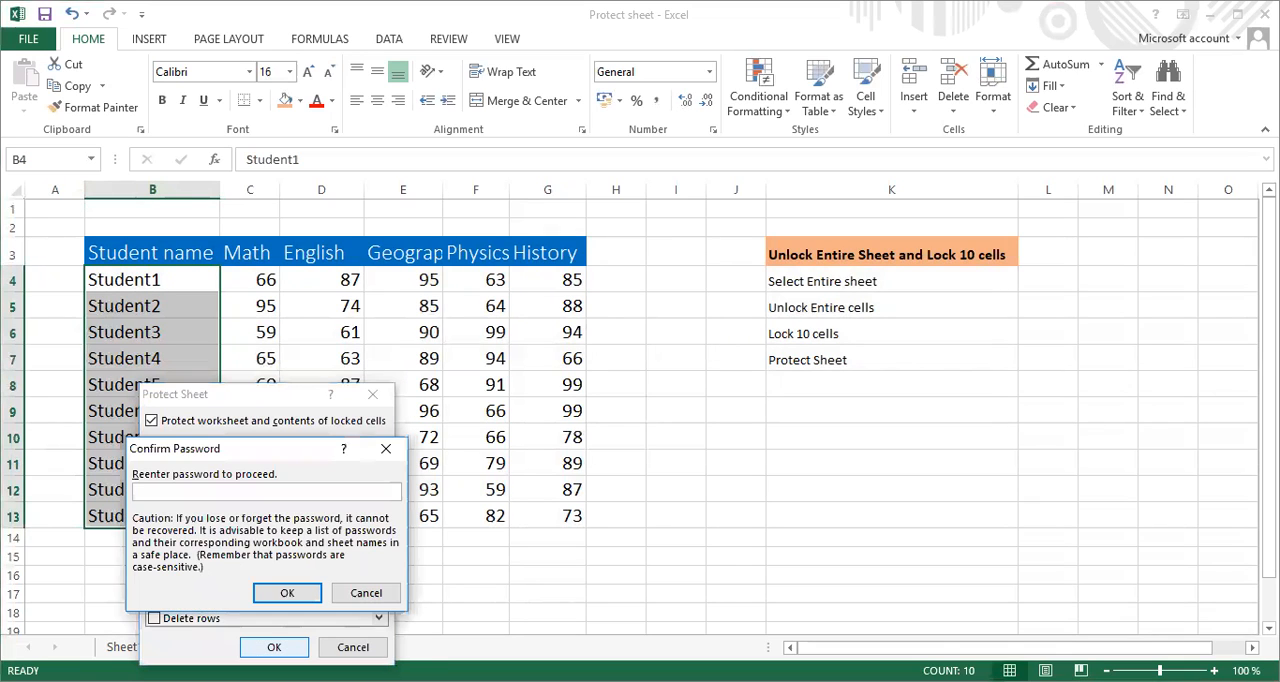
type("123")
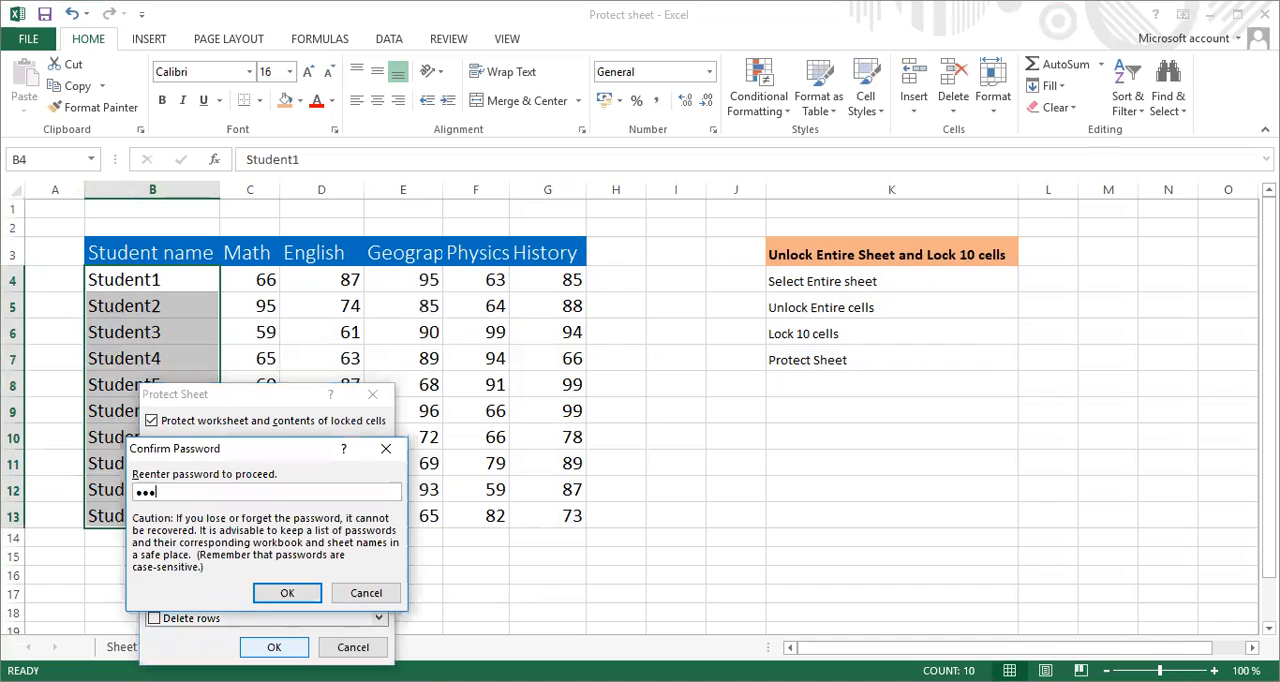
left_click(290, 594)
Test whether cells C12, C11, B10, I8 and I10 can be opened for editing on the protected Sheet2, dismissing any alert
left_click(314, 581)
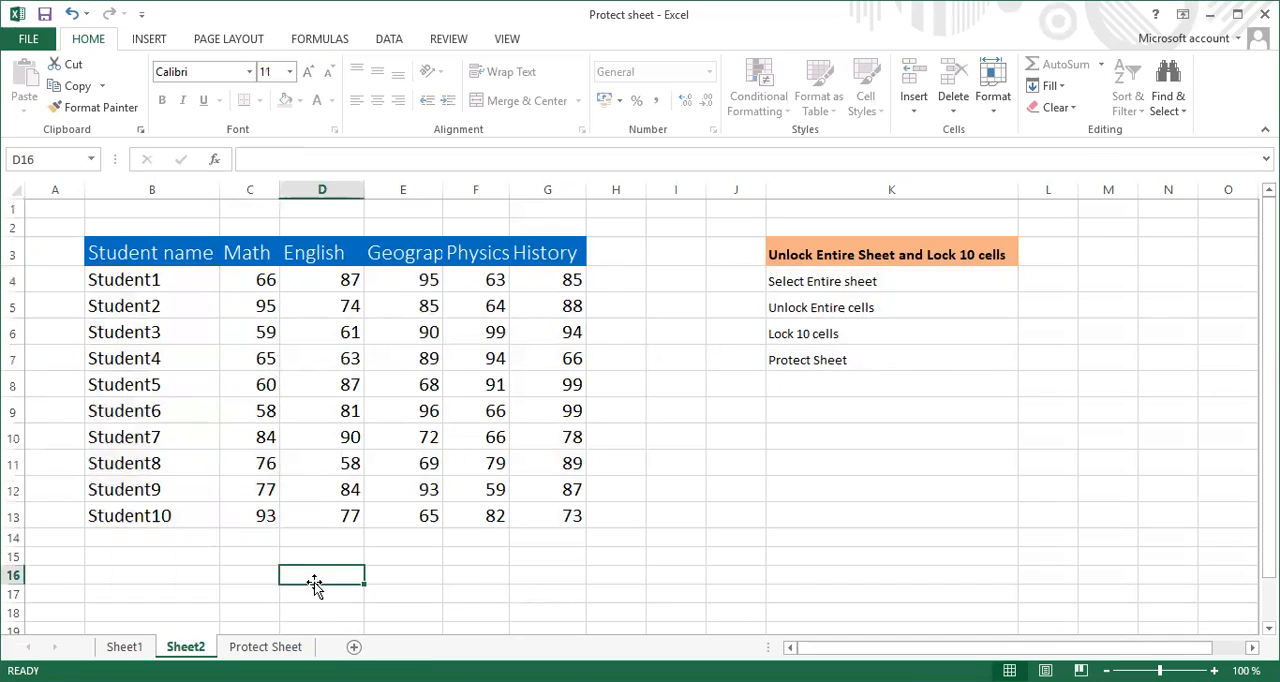
left_click(265, 490)
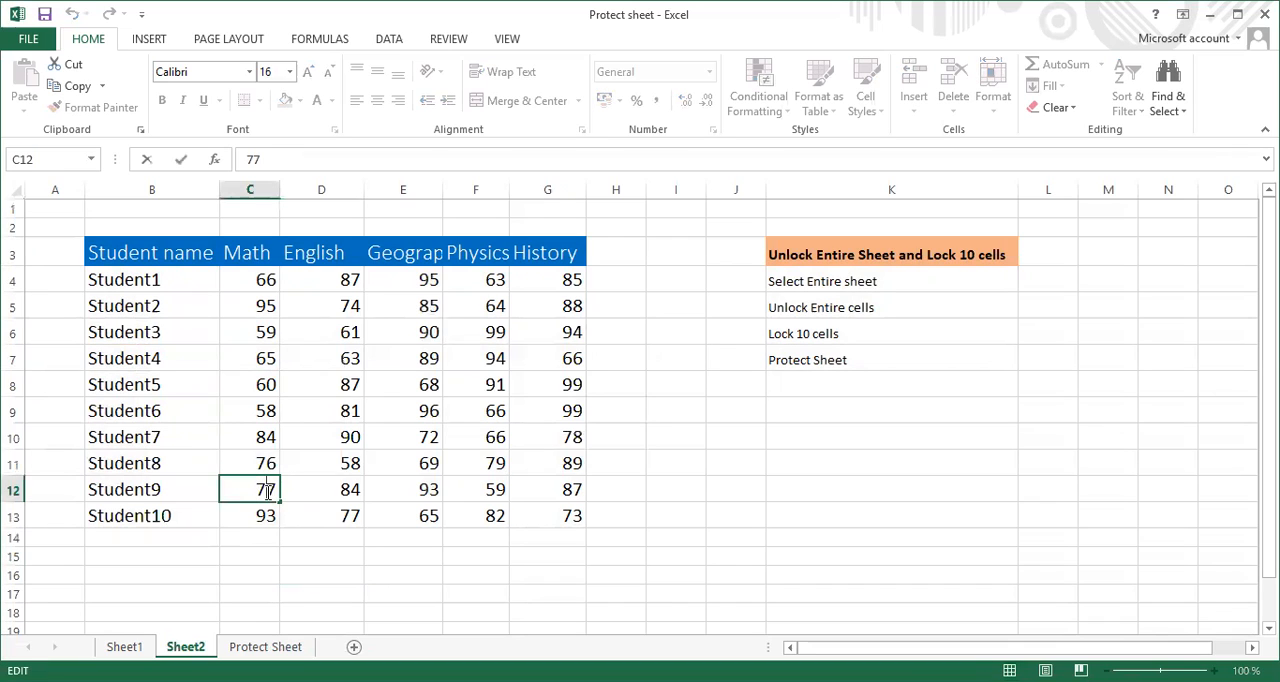
left_click(264, 464)
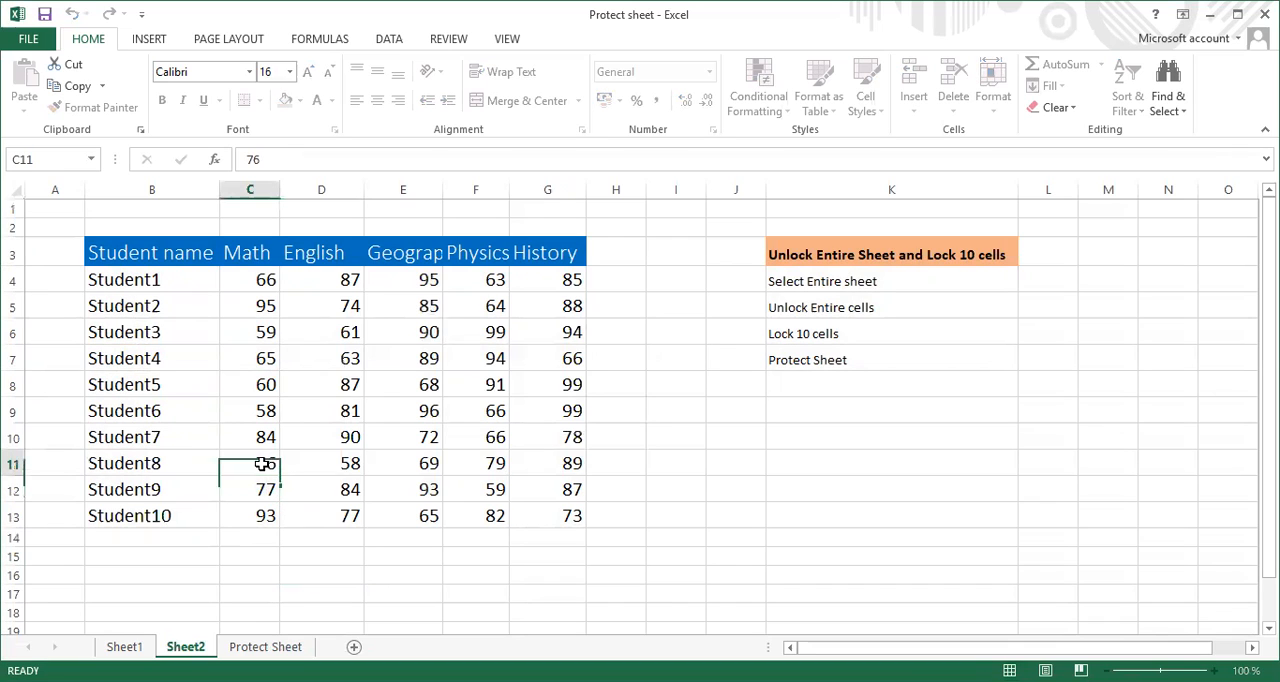
left_click(159, 446)
double_click(161, 451)
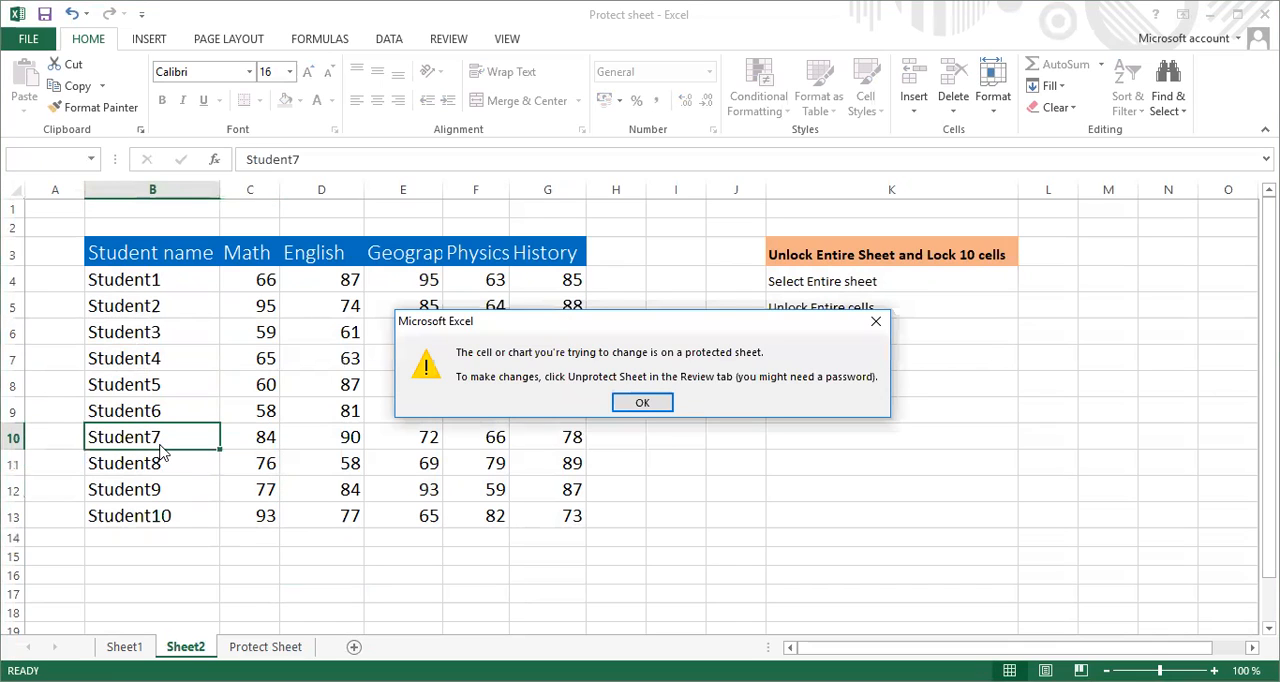
left_click(641, 404)
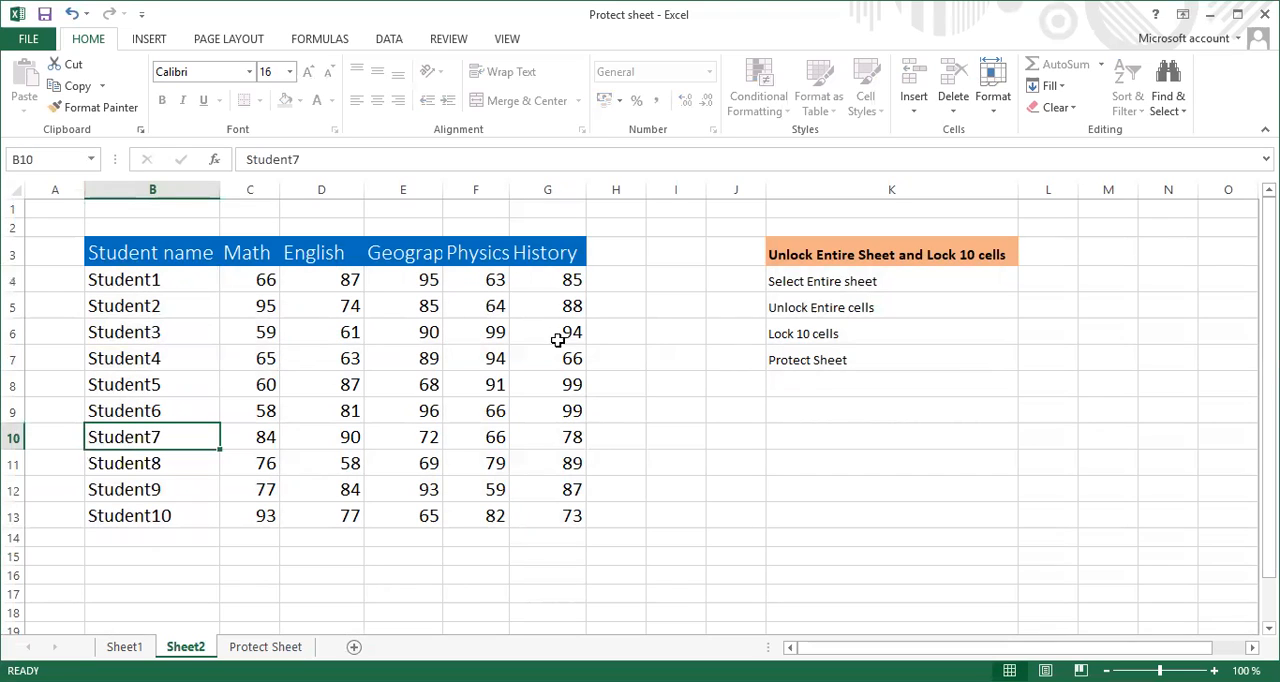
double_click(680, 390)
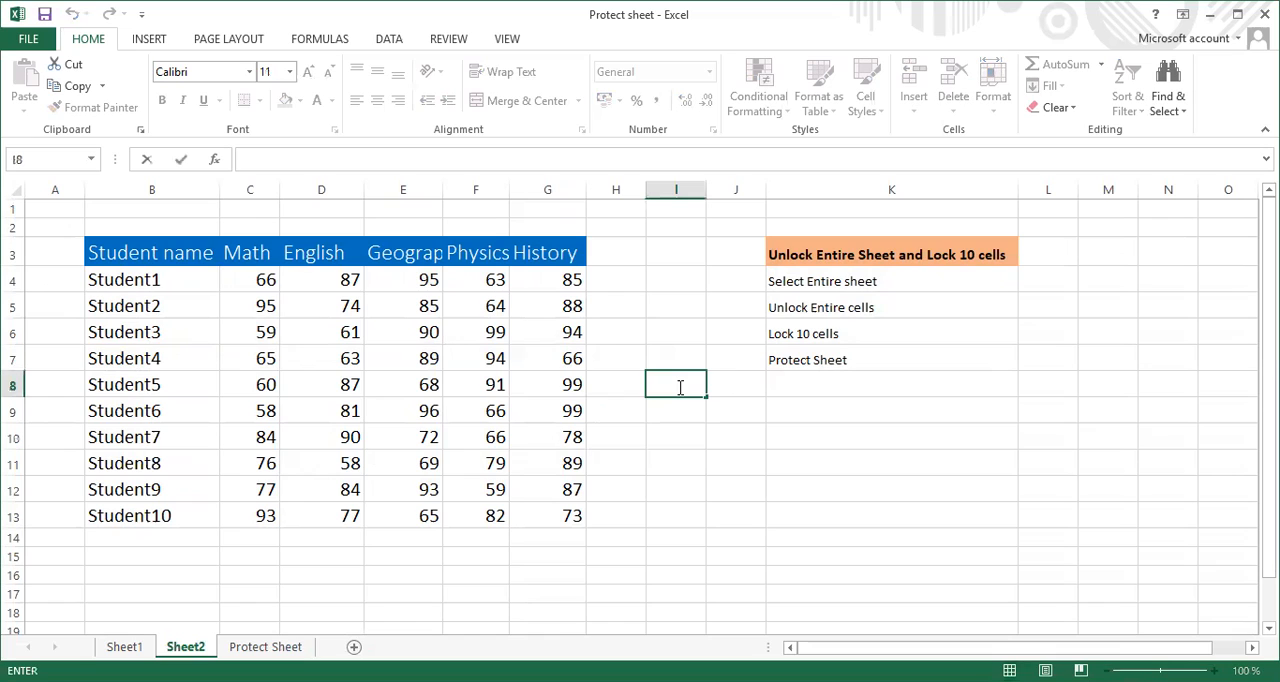
left_click(674, 432)
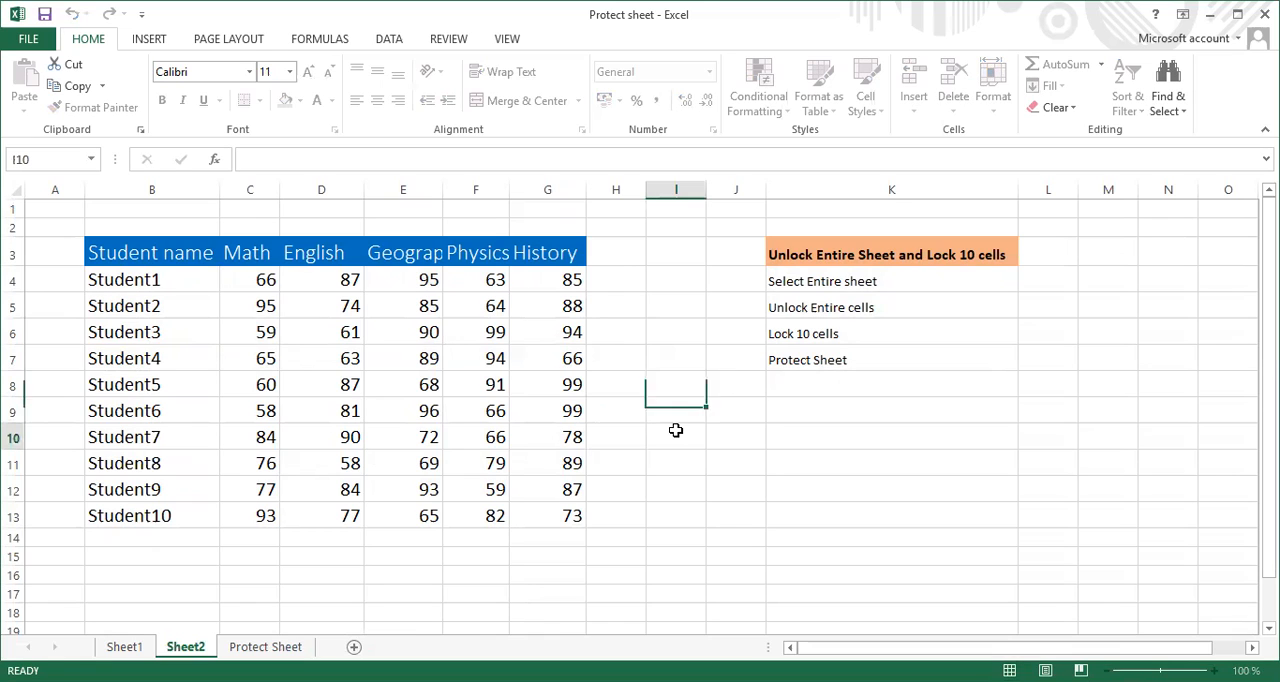
Change Student7's History score in cell G10 to 79
double_click(547, 438)
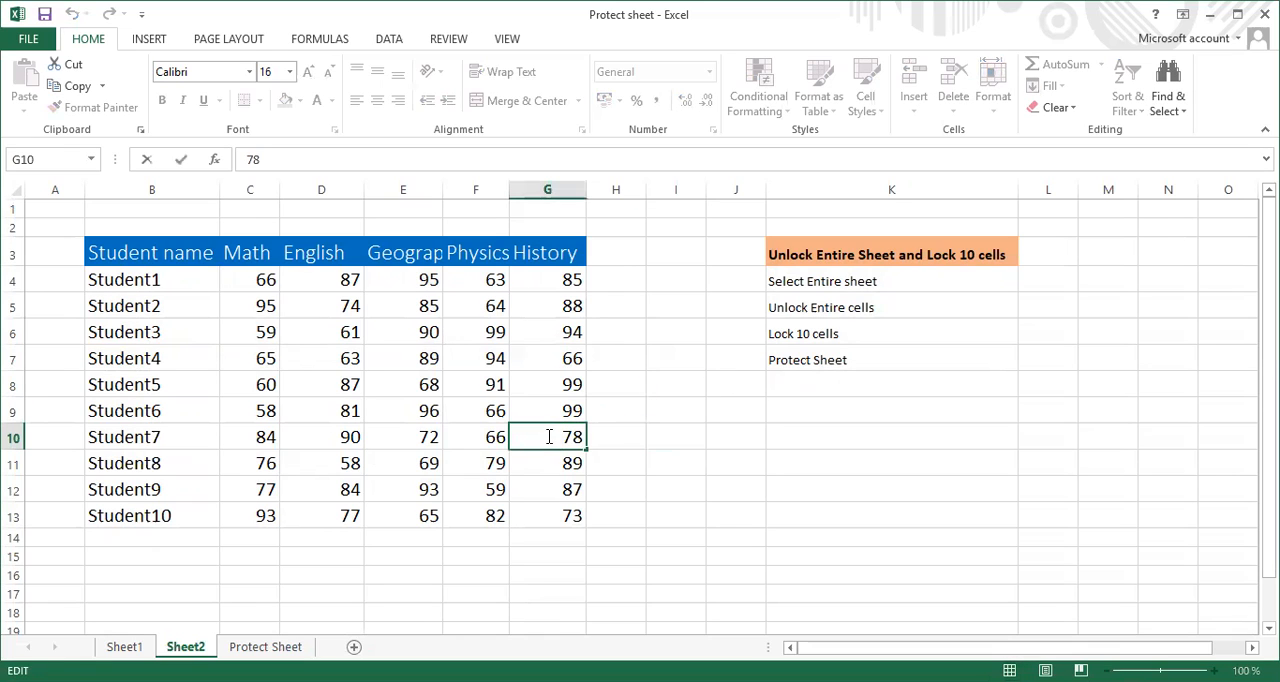
type("79")
key("Delete")
key("Delete")
key("Return")
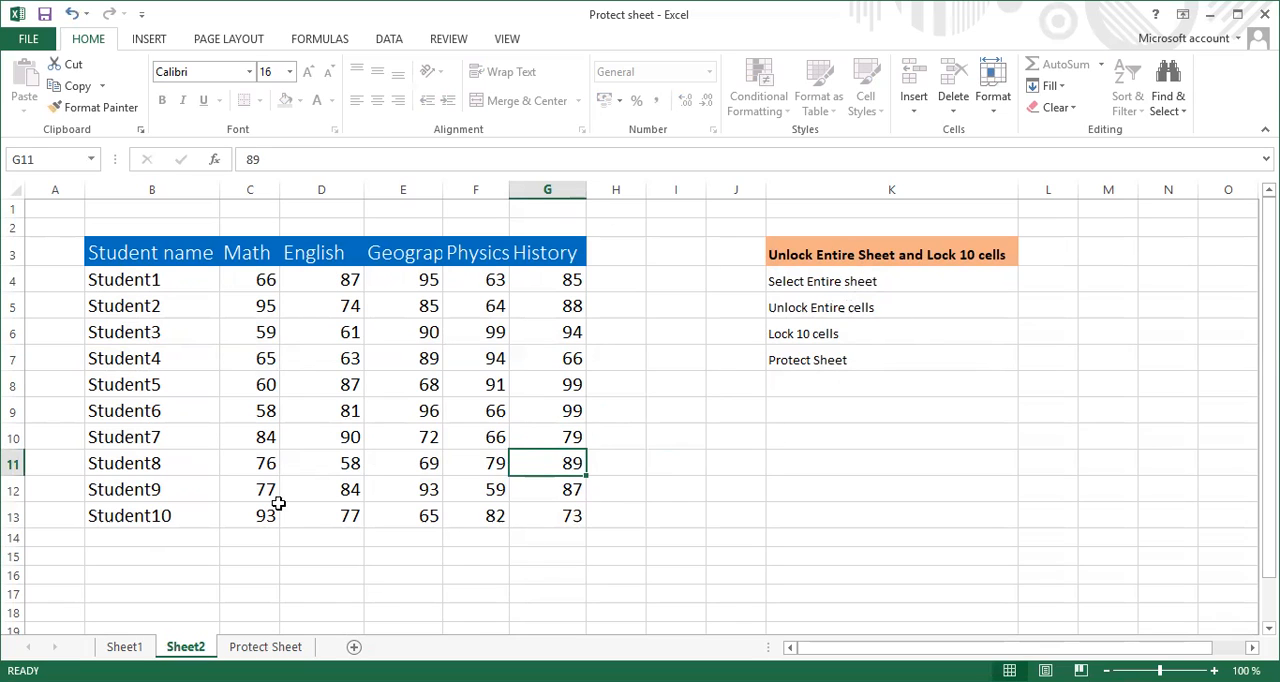
Try to edit the locked Student8 name cell B11, dismissing the alert
left_click(177, 466)
double_click(177, 468)
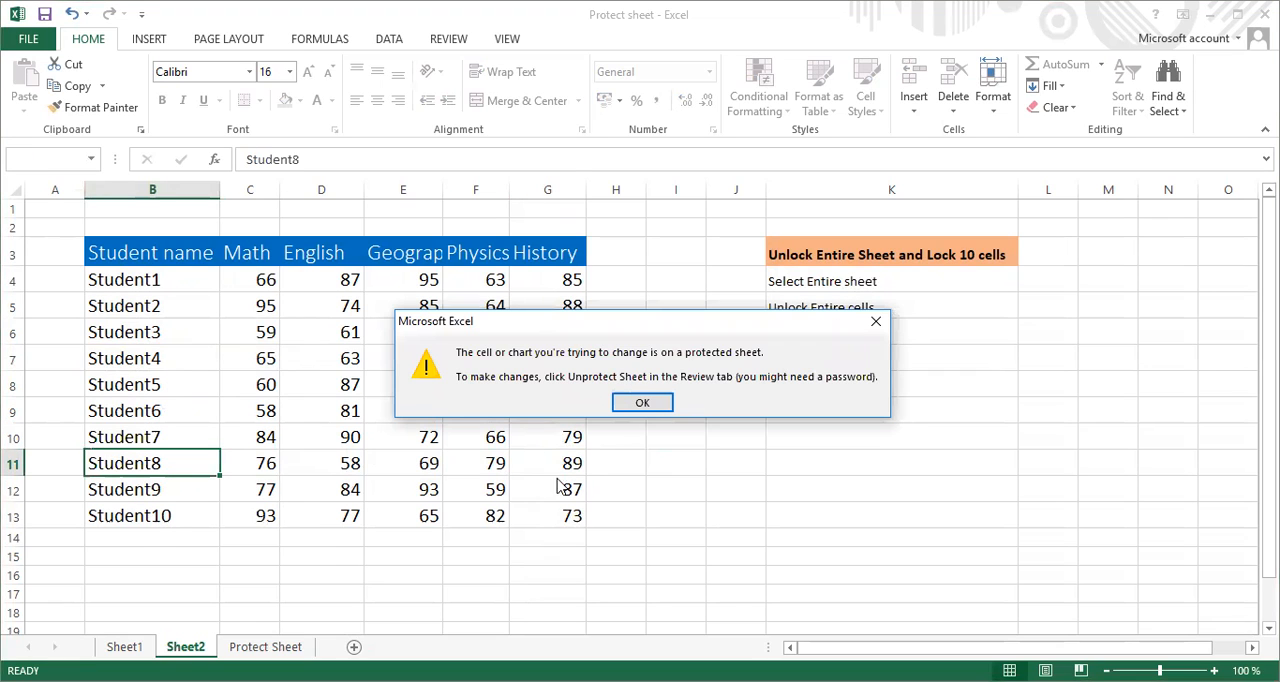
left_click(643, 404)
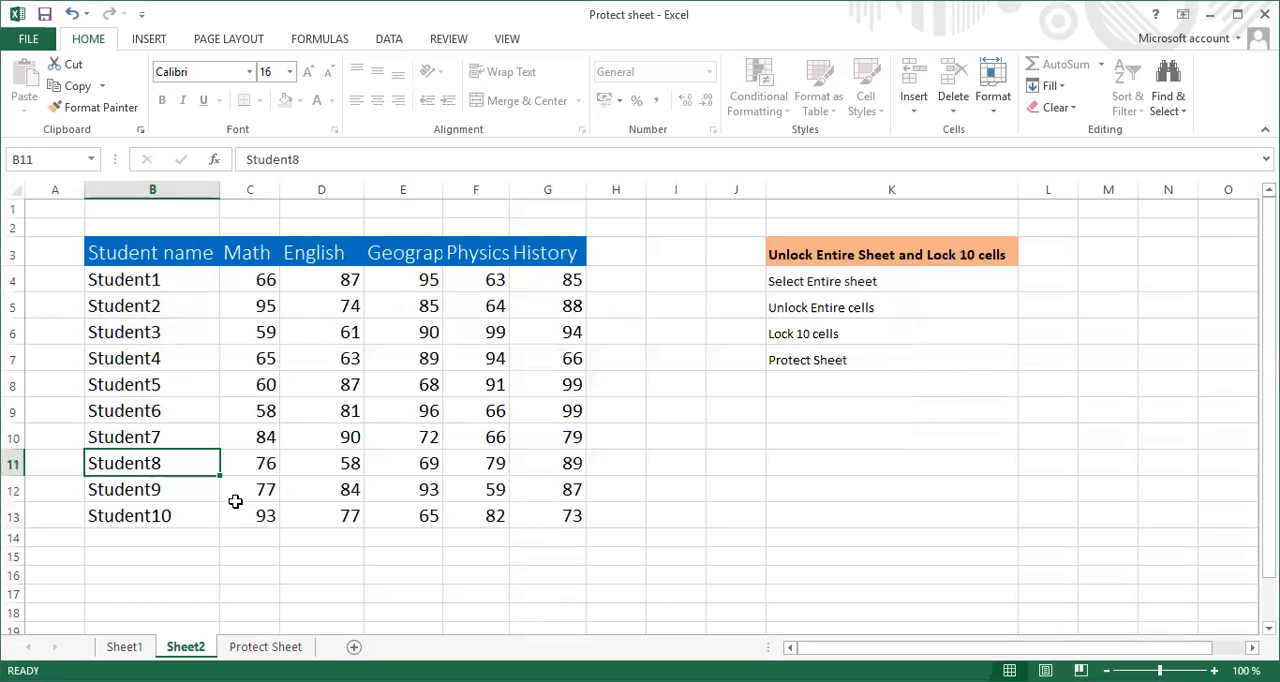
Test whether name cell B13 and the empty cell B14 can be edited on the protected Sheet2, dismissing any alerts
left_click(157, 528)
double_click(157, 528)
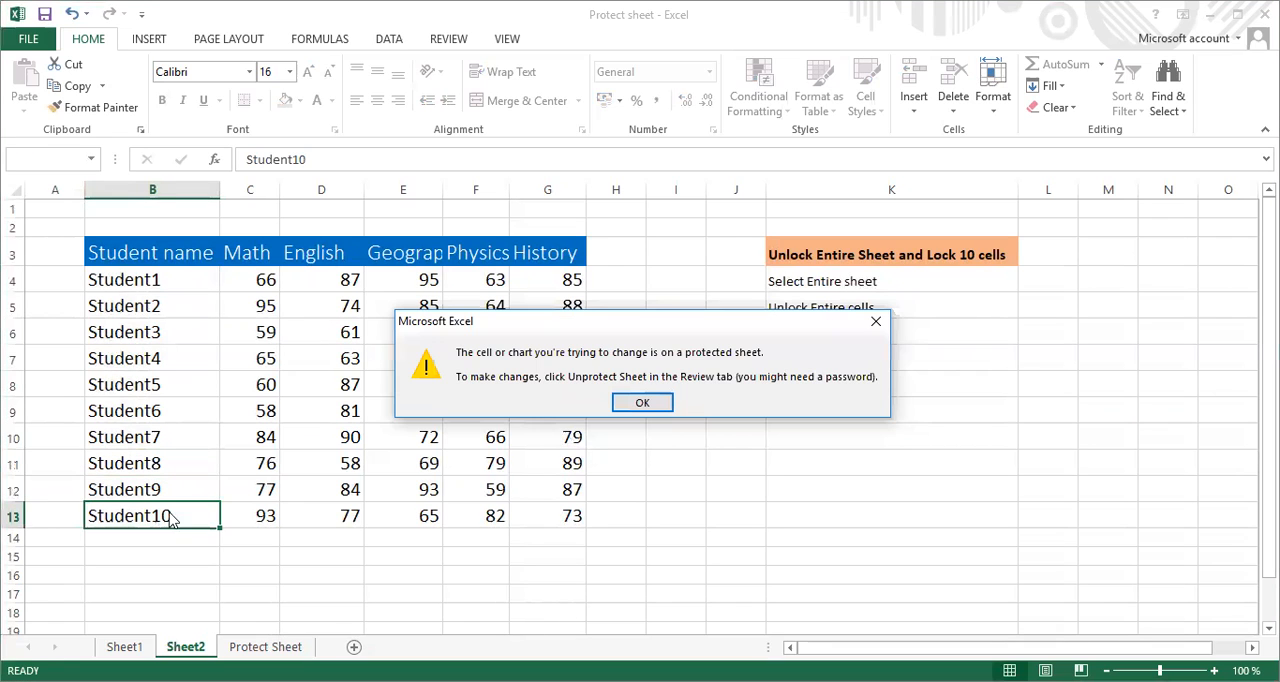
left_click(640, 403)
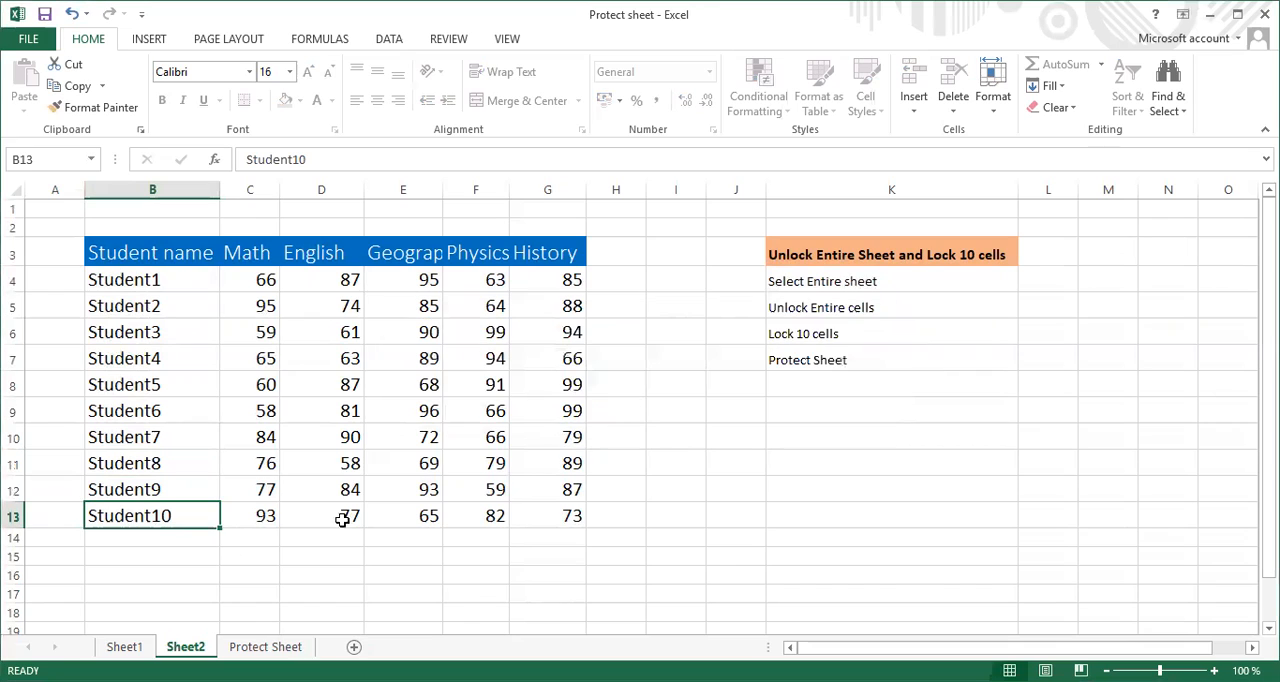
left_click(177, 545)
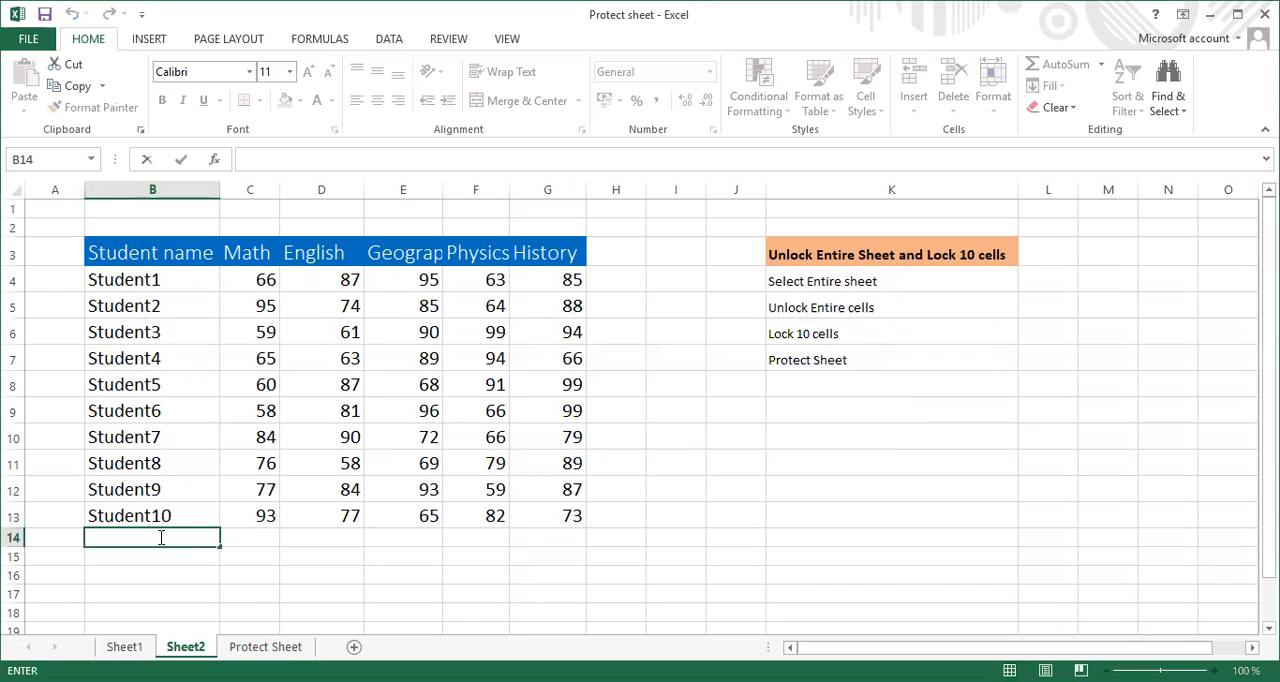
left_click(168, 528)
double_click(166, 520)
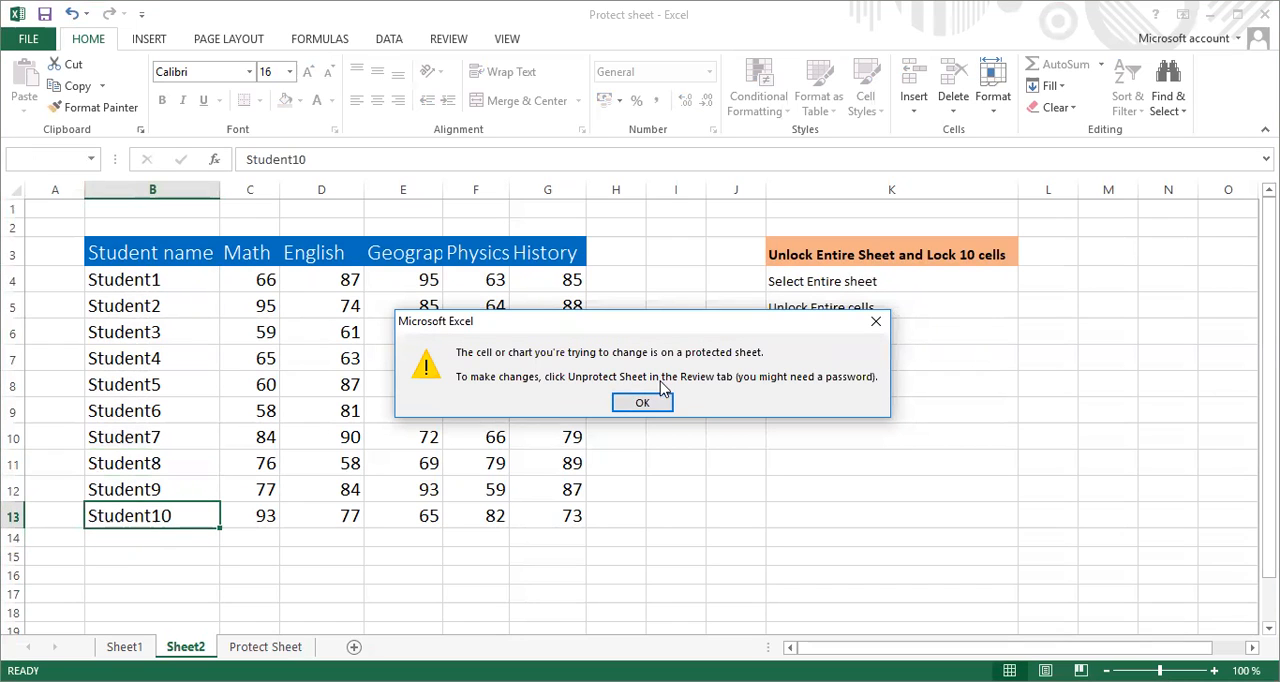
left_click(638, 404)
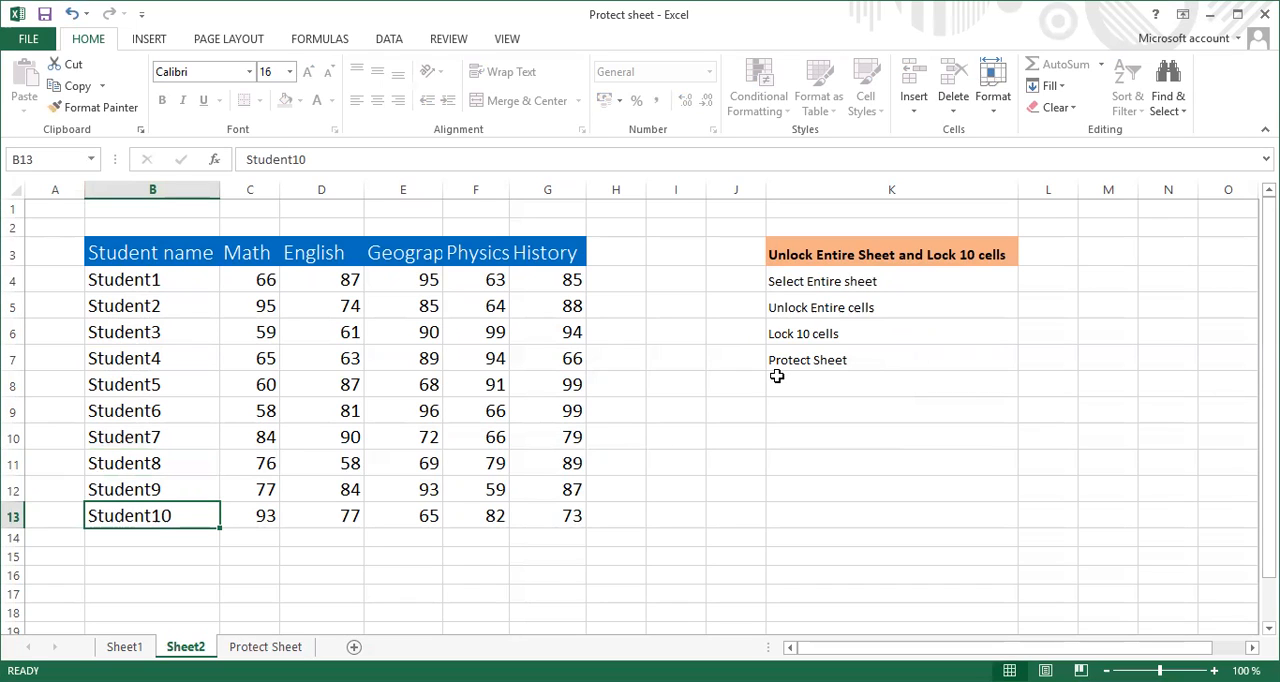
Unprotect Sheet2 by entering the sheet's unprotect password
right_click(186, 651)
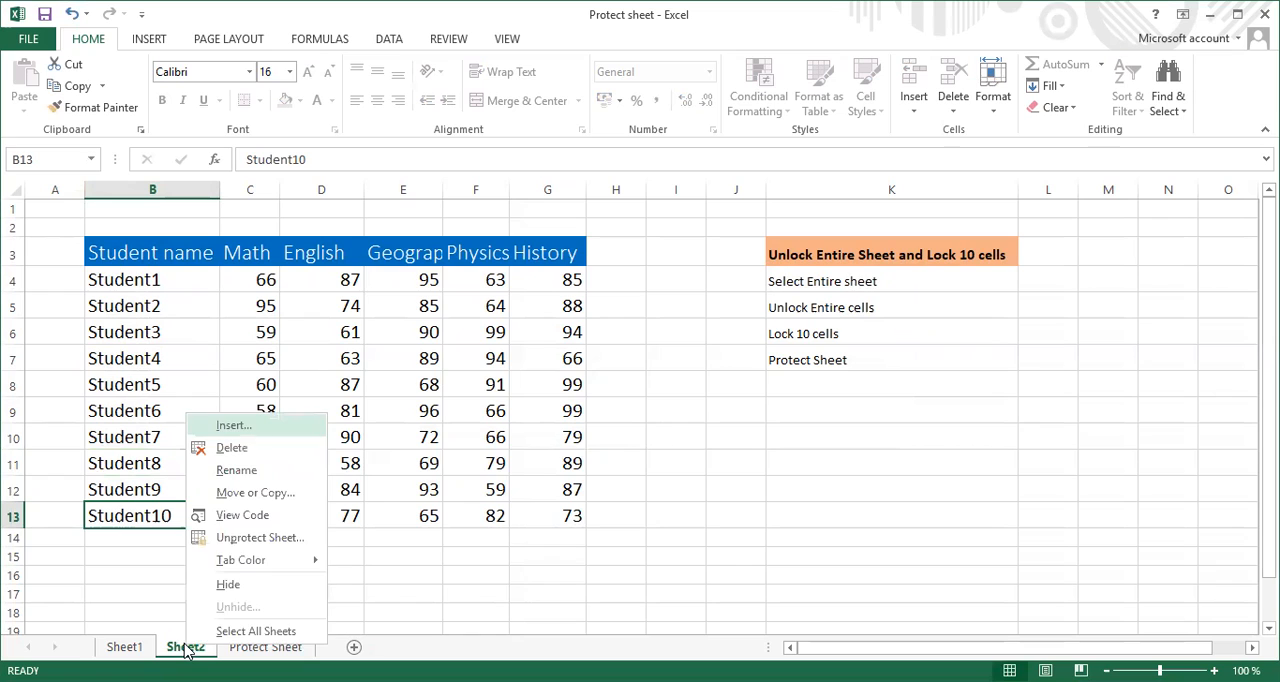
left_click(261, 540)
type("12")
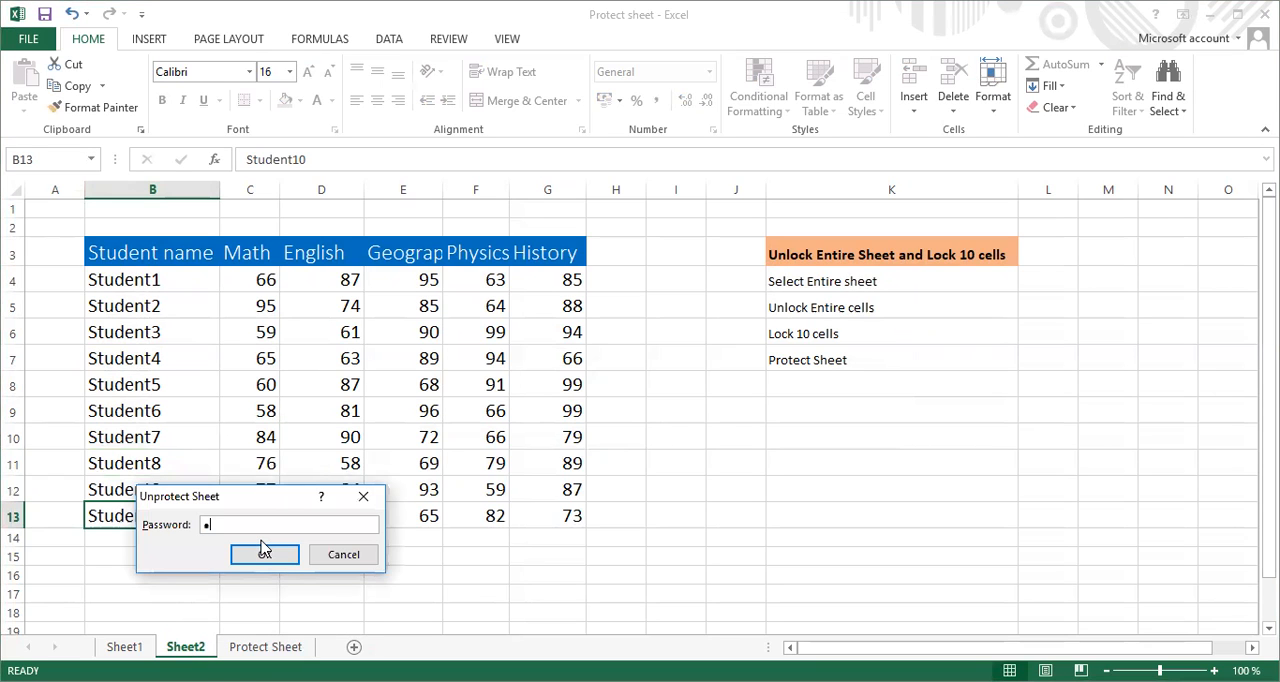
type("3")
left_click(258, 542)
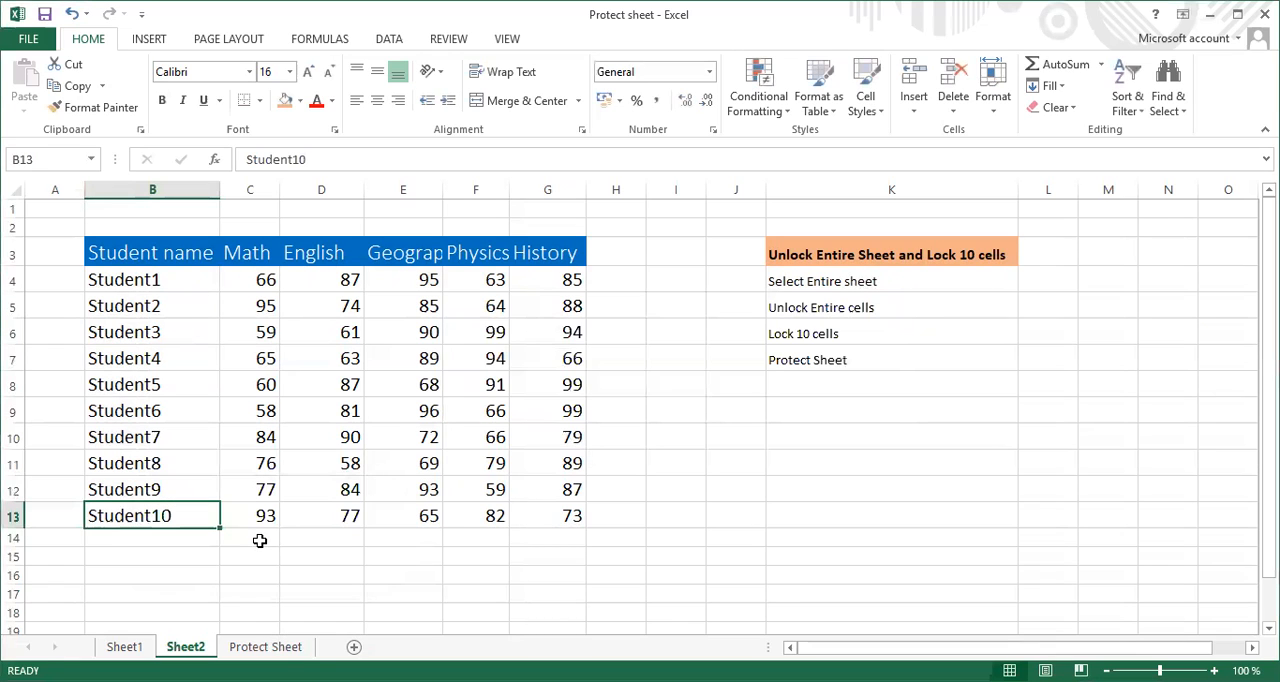
Turn off the Locked protection property for the student name cells B4:B13
left_click(172, 284)
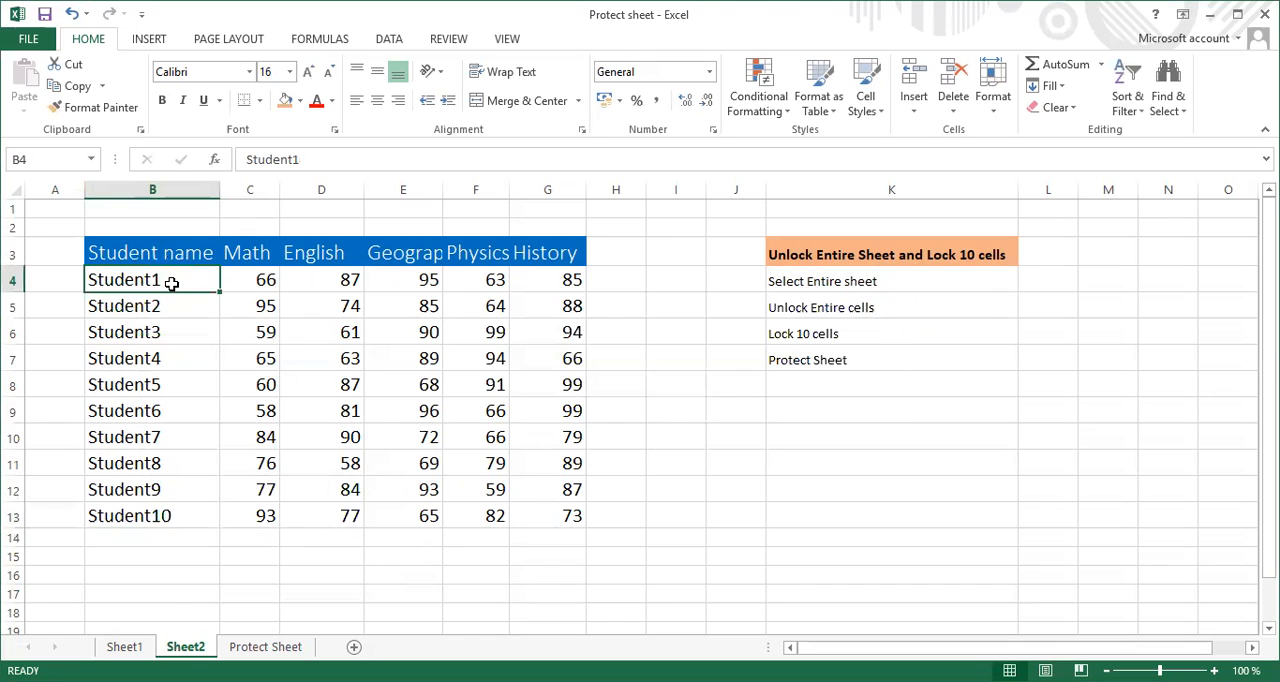
key("shift+Down")
key("shift+Down")
key("shift+Down")
key("shift+Down")
key("shift+Down")
key("shift+Down")
key("shift+Down")
key("shift+Down")
key("shift+Down")
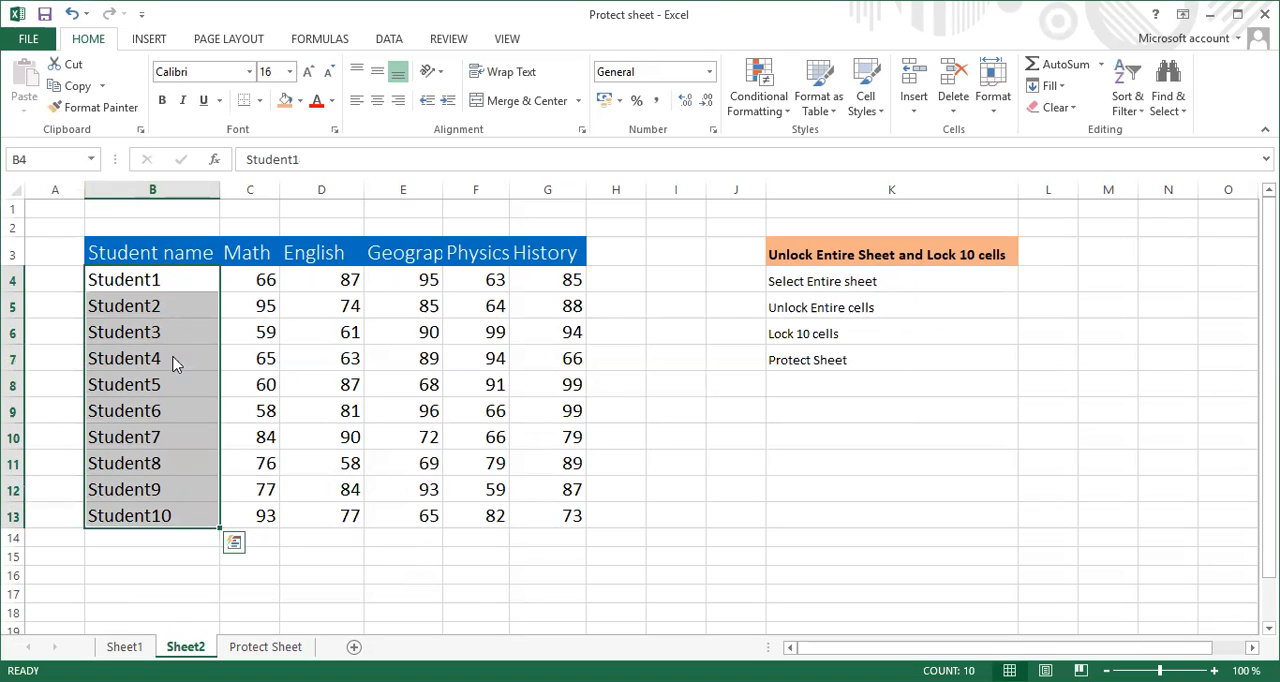
right_click(171, 360)
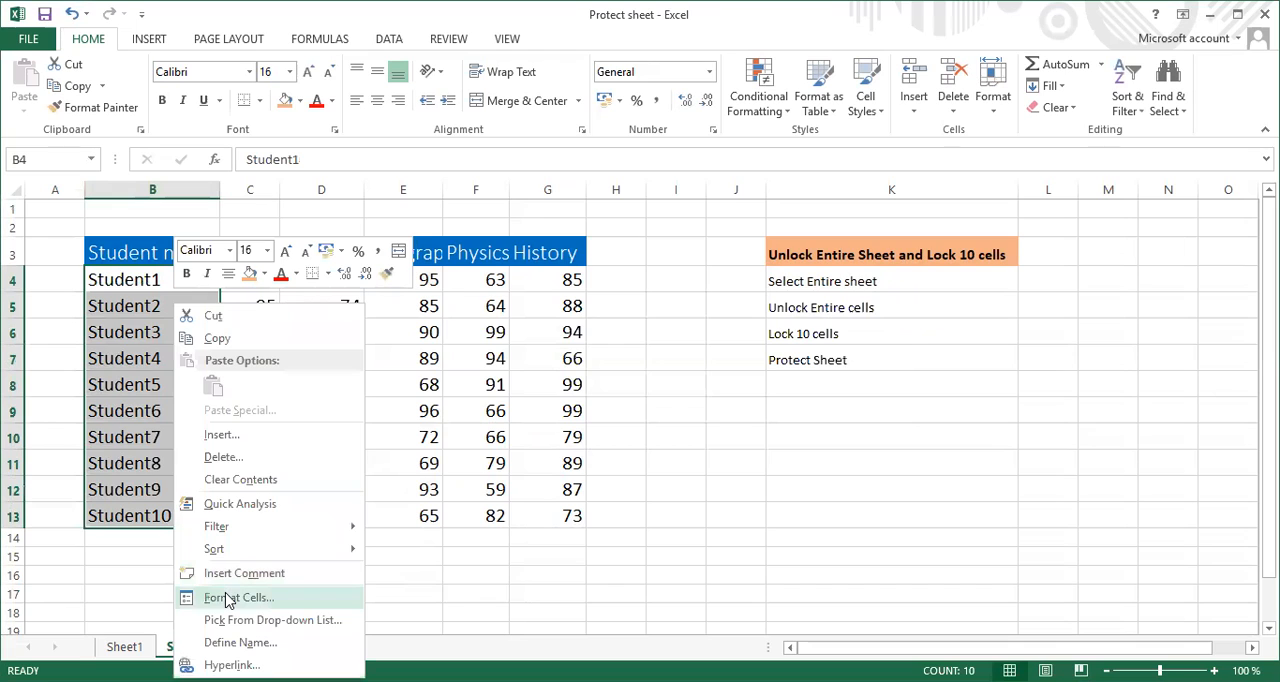
left_click(228, 598)
left_click(40, 320)
left_click(42, 320)
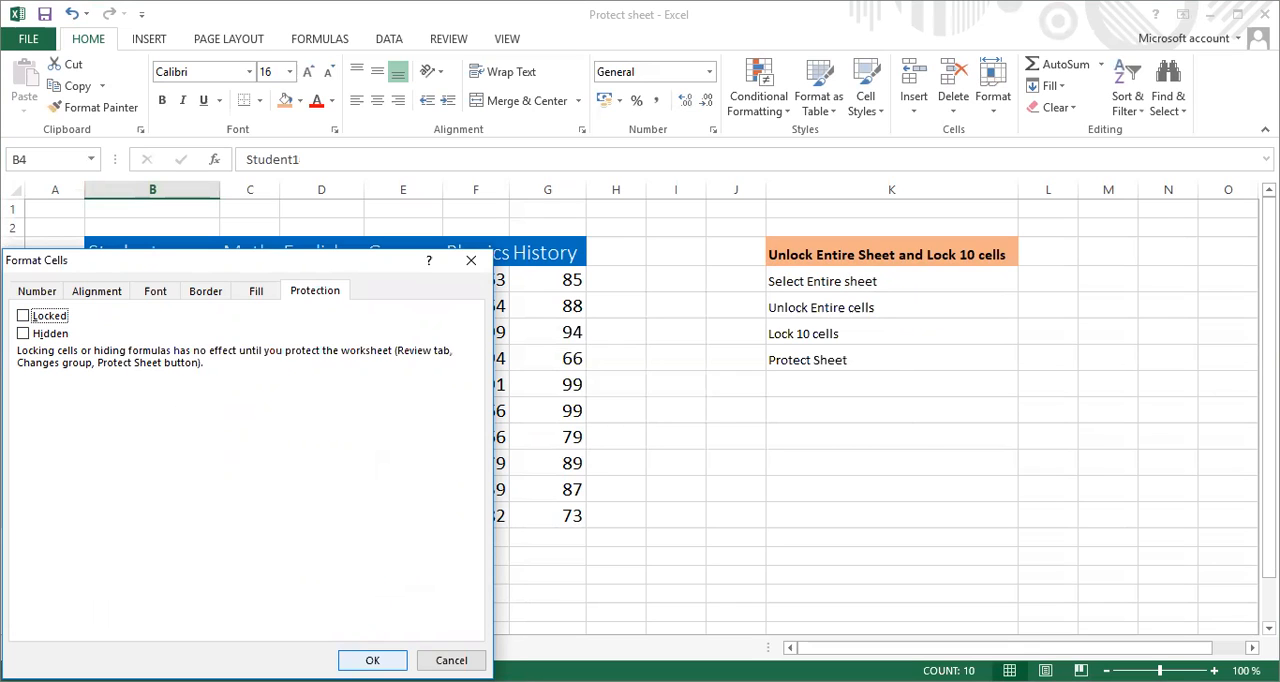
left_click(372, 660)
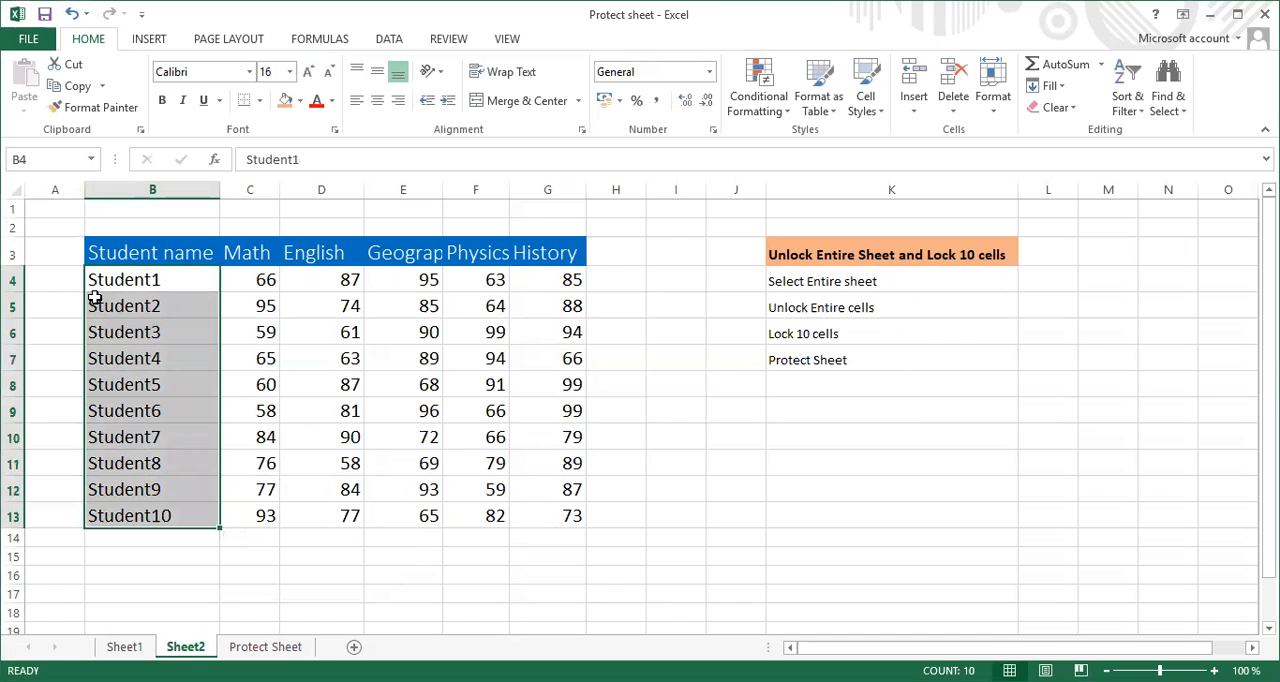
Turn on the Locked protection property for every cell of Sheet2
left_click(17, 197)
left_click(466, 366)
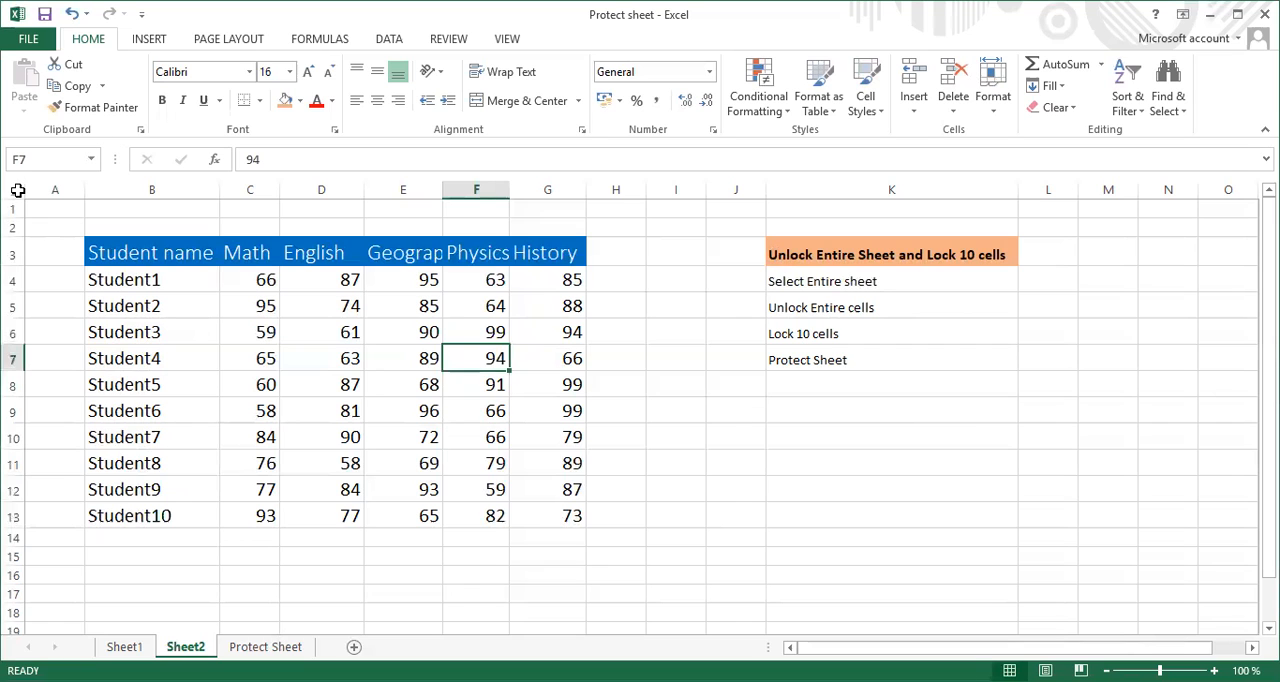
left_click(17, 191)
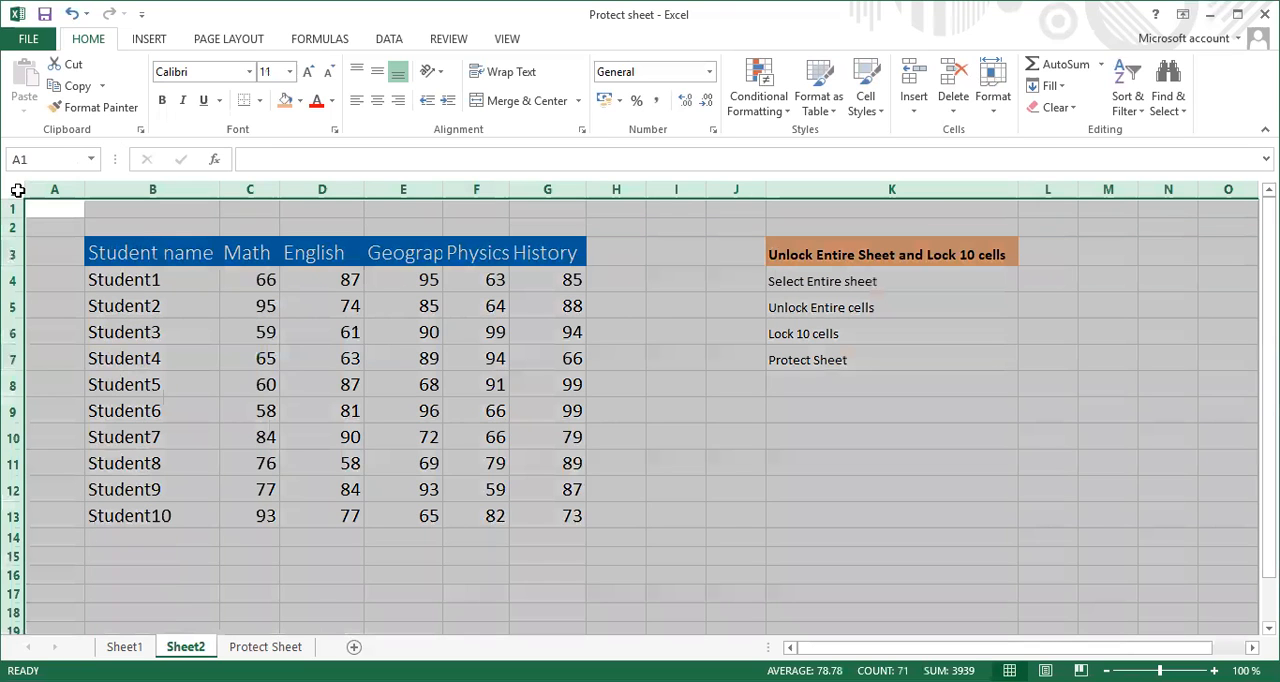
right_click(377, 343)
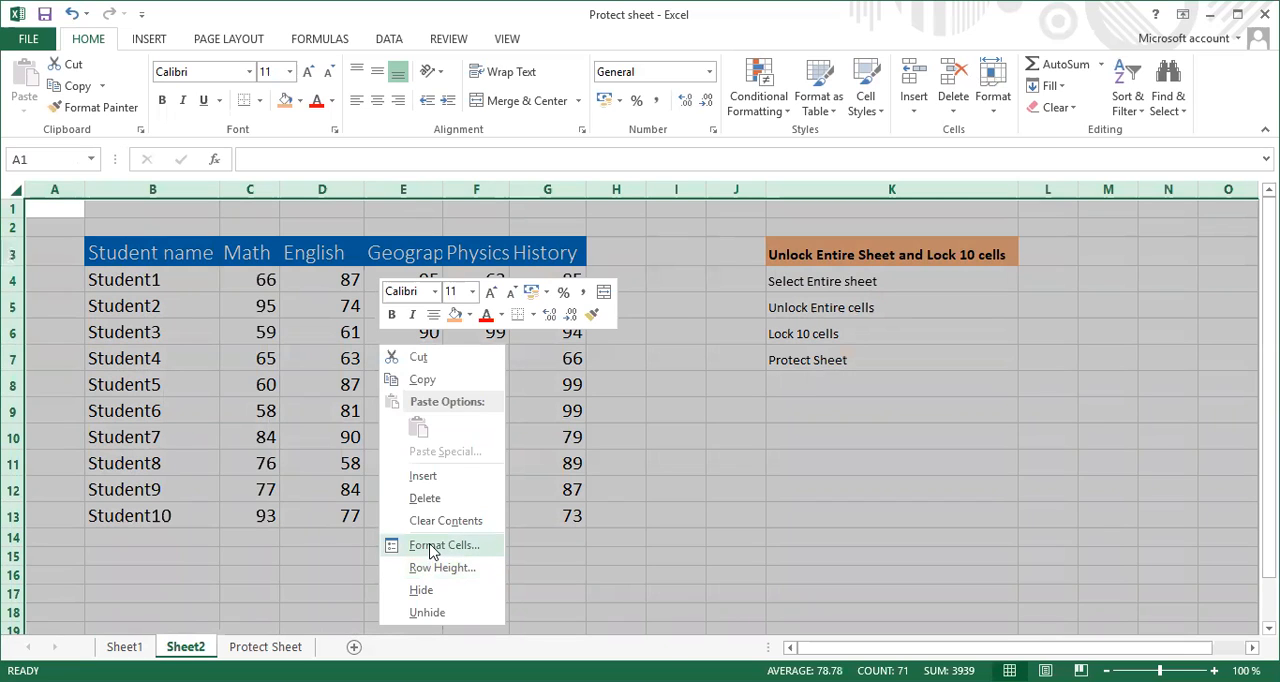
left_click(433, 553)
left_click(206, 316)
left_click(206, 316)
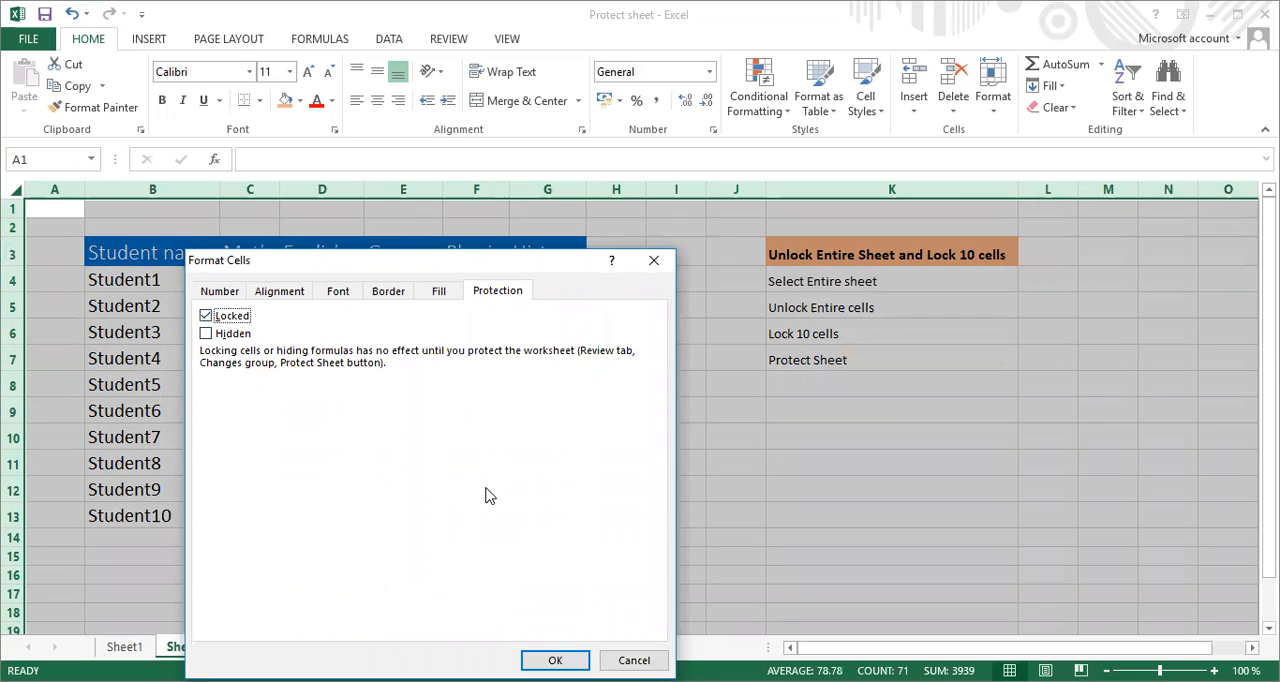
left_click(568, 658)
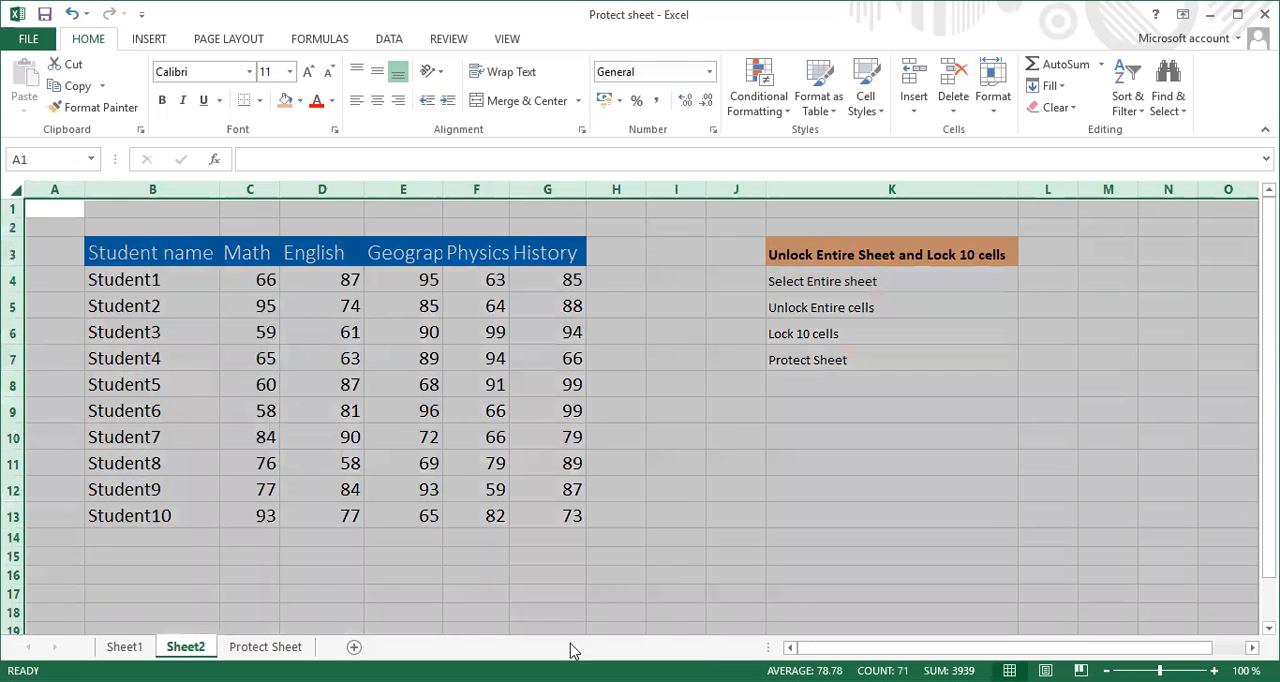
Test whether cells G8, B8 and B7 can be opened for editing while Sheet2 is unprotected, leaving their contents as they are
left_click(726, 479)
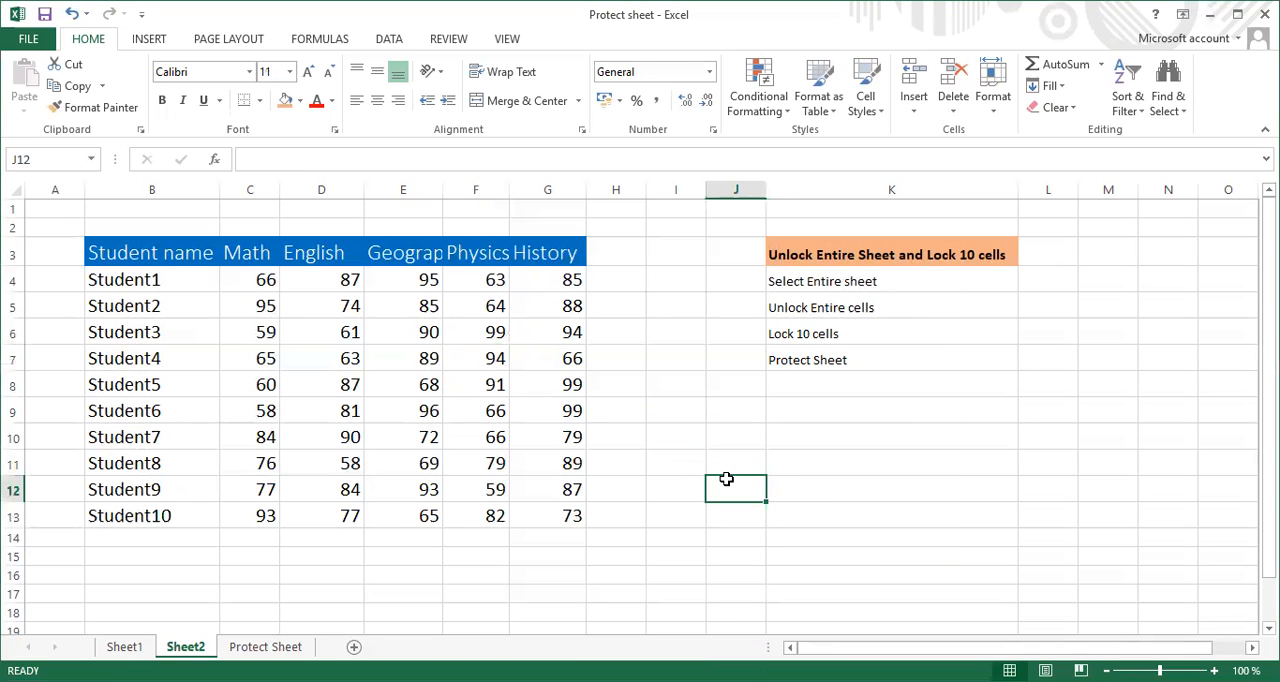
double_click(555, 378)
double_click(160, 383)
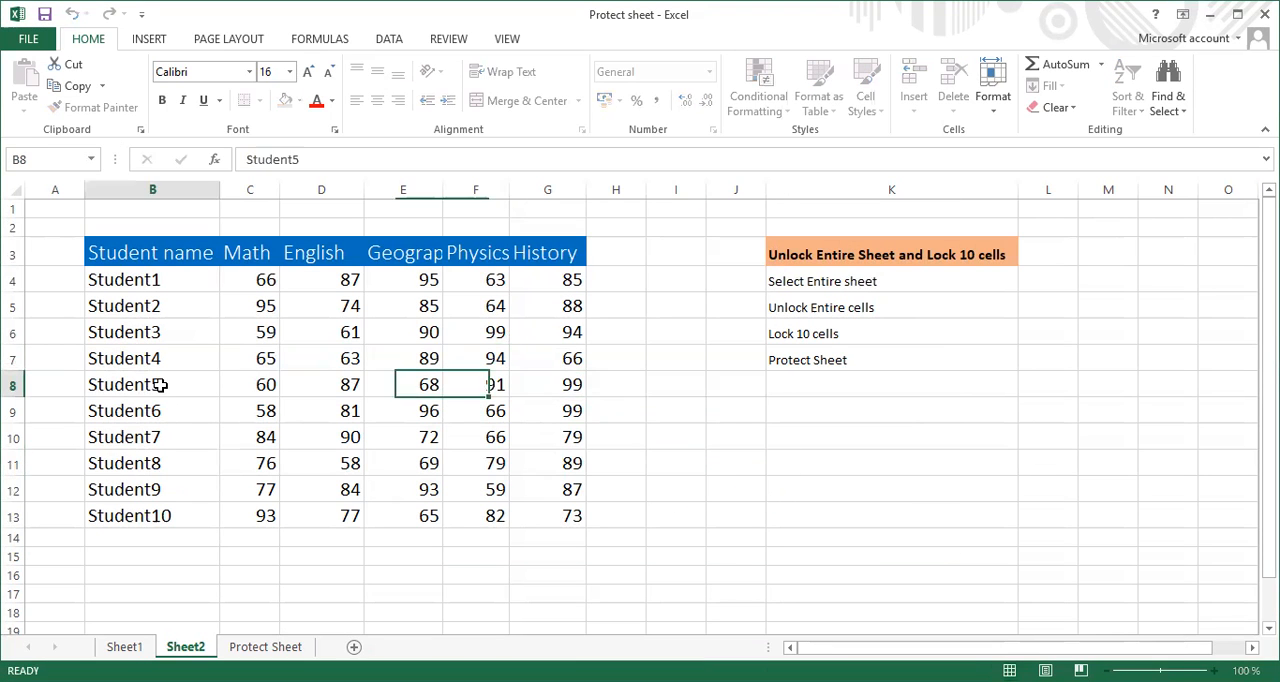
double_click(181, 354)
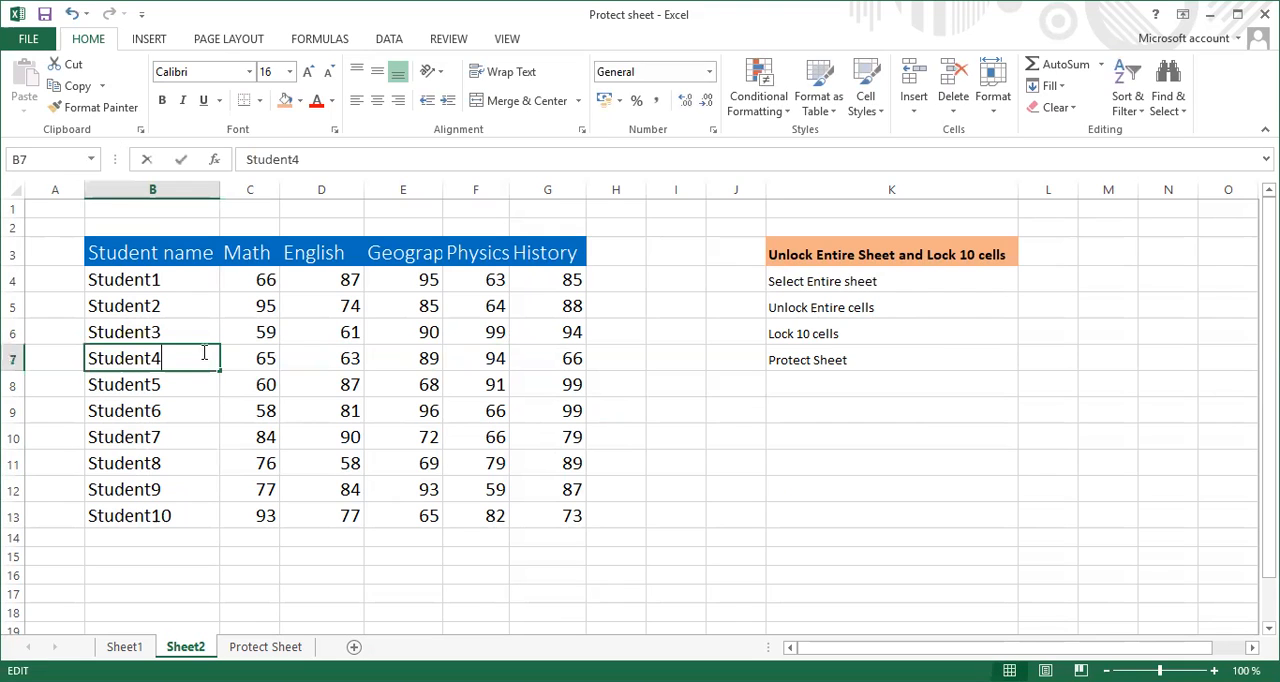
left_click(624, 382)
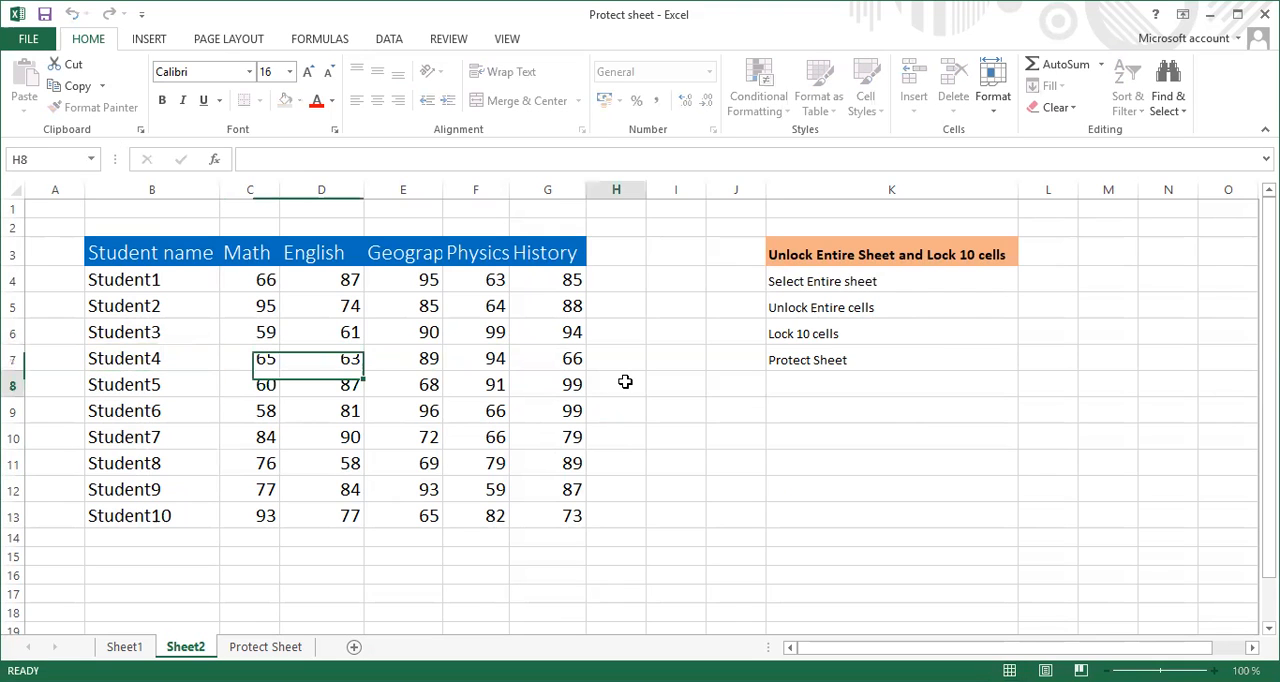
Check the cell protection settings of the empty cell H8 and close them without changes
right_click(626, 386)
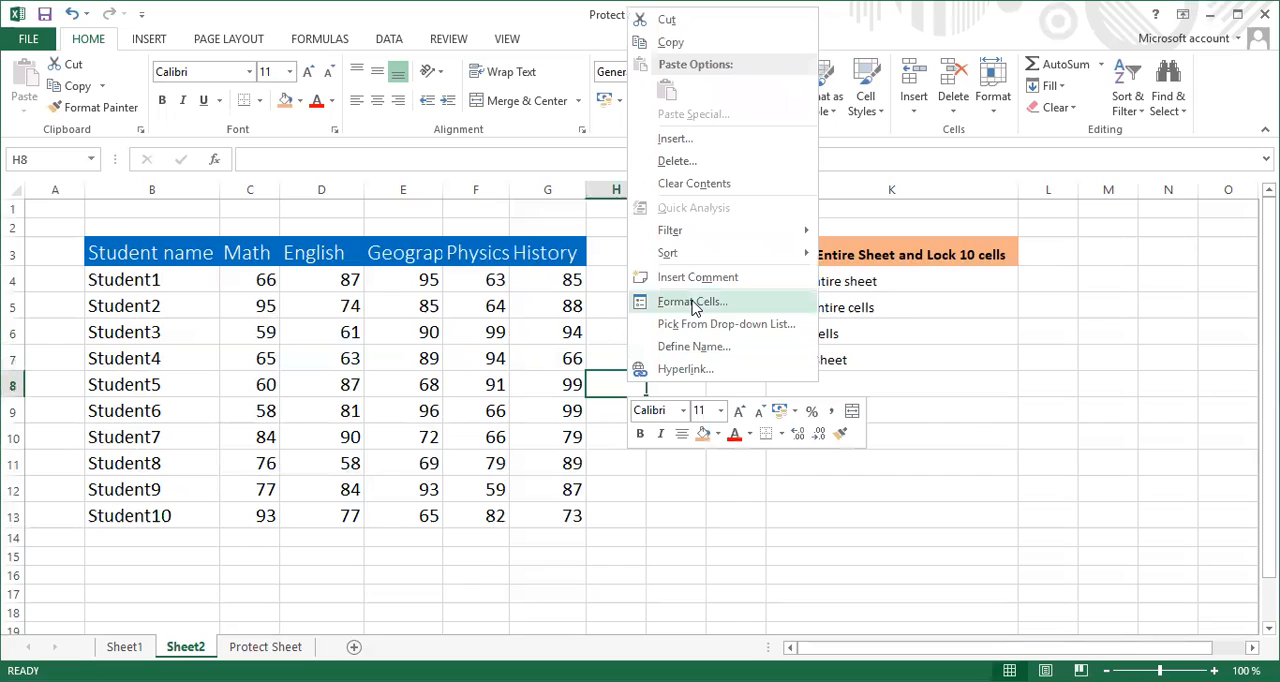
left_click(694, 302)
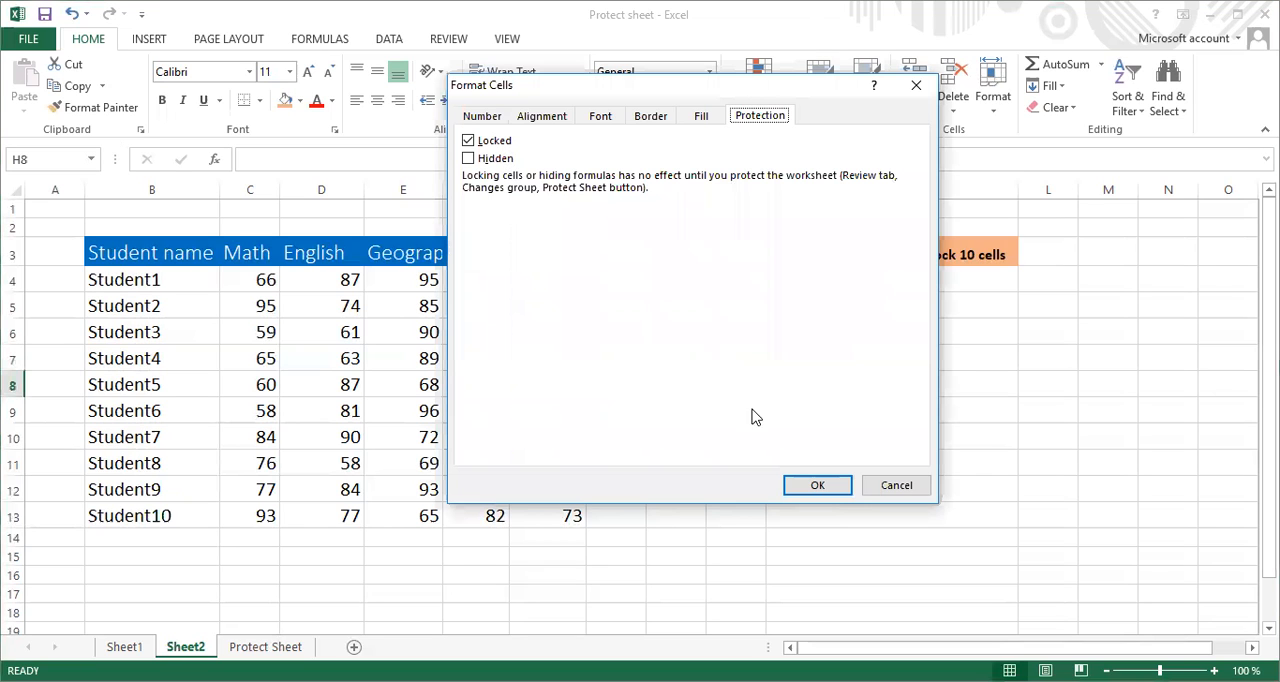
left_click(811, 484)
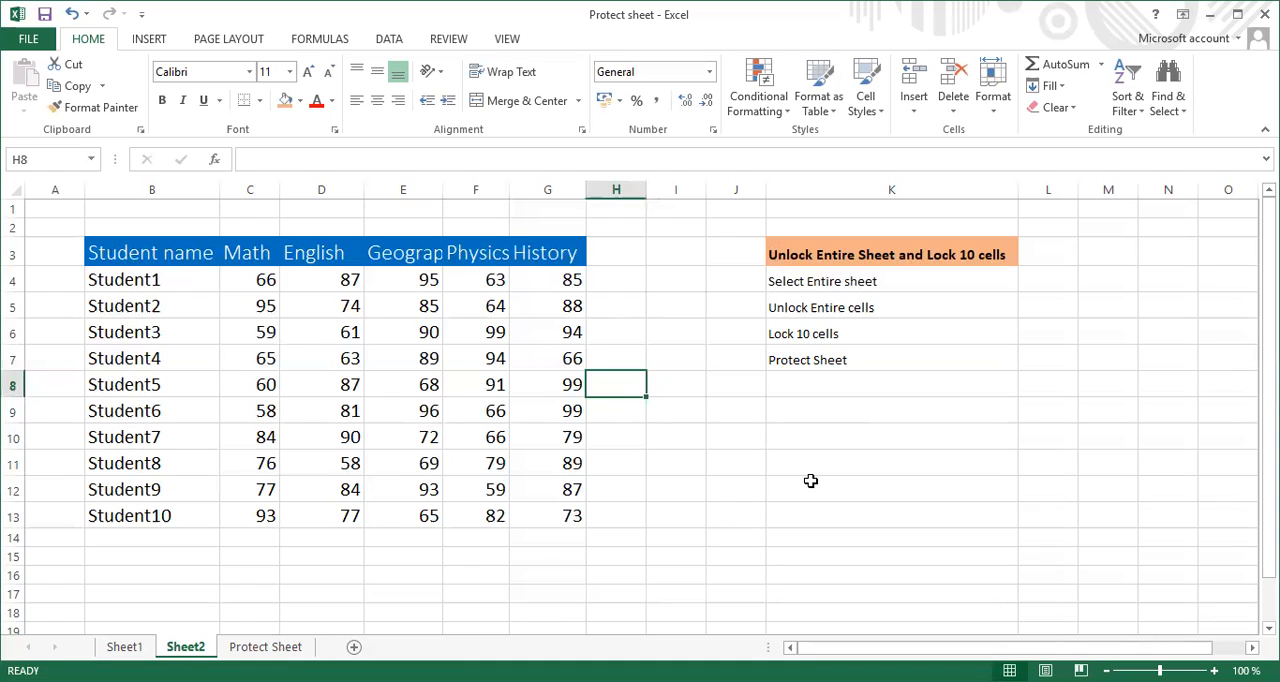